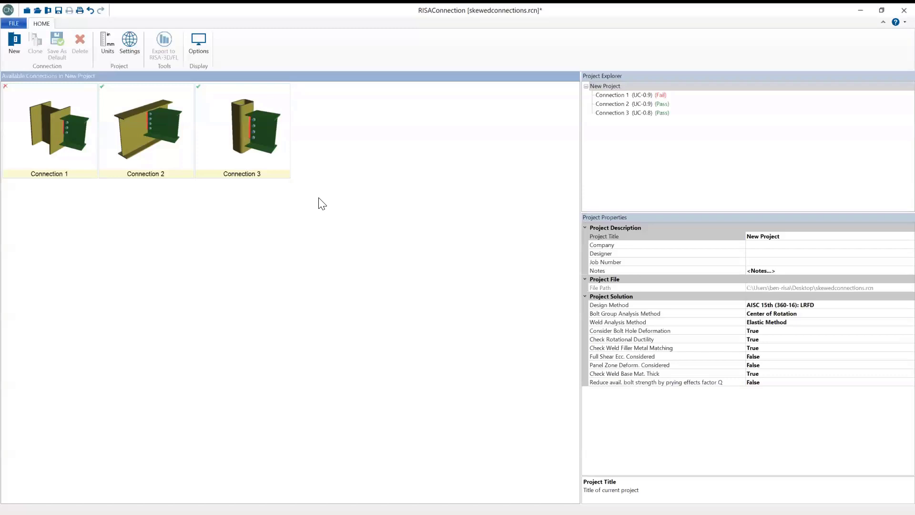
Open Connection 1 in the 3D view and turn off the transparent display of its members.
{"action": "double_click", "coordinate": [46, 129]}
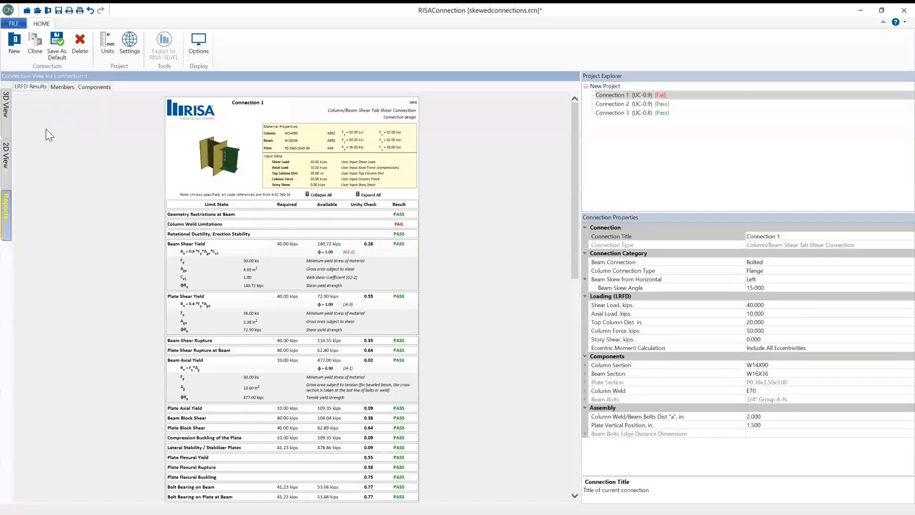
{"action": "left_click", "coordinate": [6, 109]}
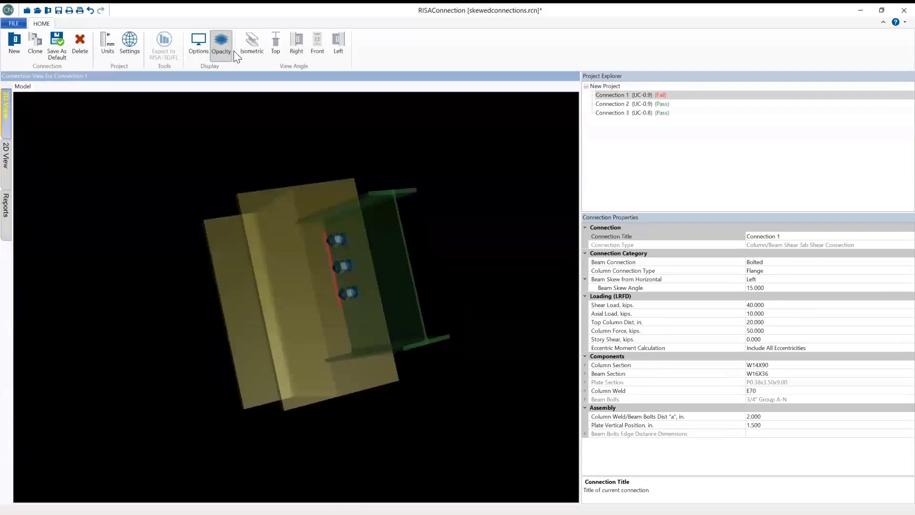
{"action": "left_click", "coordinate": [221, 42]}
Inspect the column section and beam bolts properties by picking the column and the bolts in the 3D model.
{"action": "left_click_drag", "start_coordinate": [402, 454], "coordinate": [398, 319]}
{"action": "left_click", "coordinate": [321, 281]}
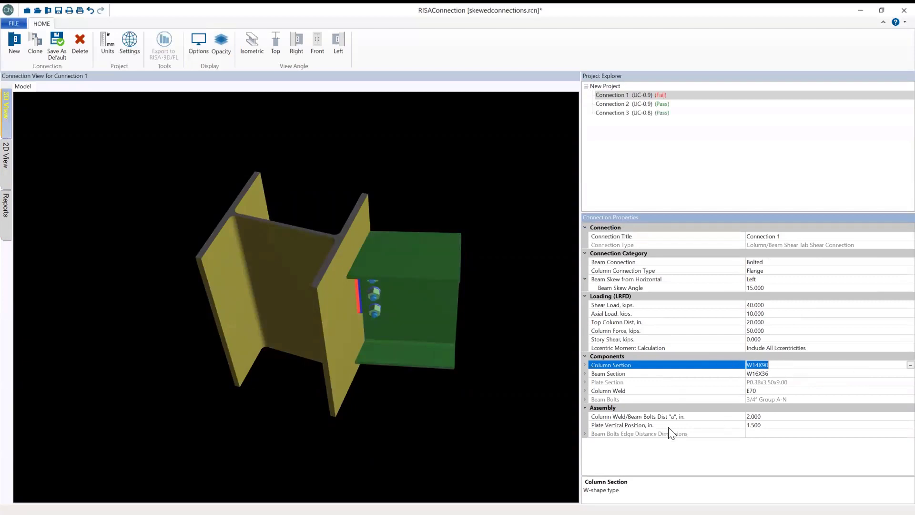
{"action": "left_click", "coordinate": [382, 298]}
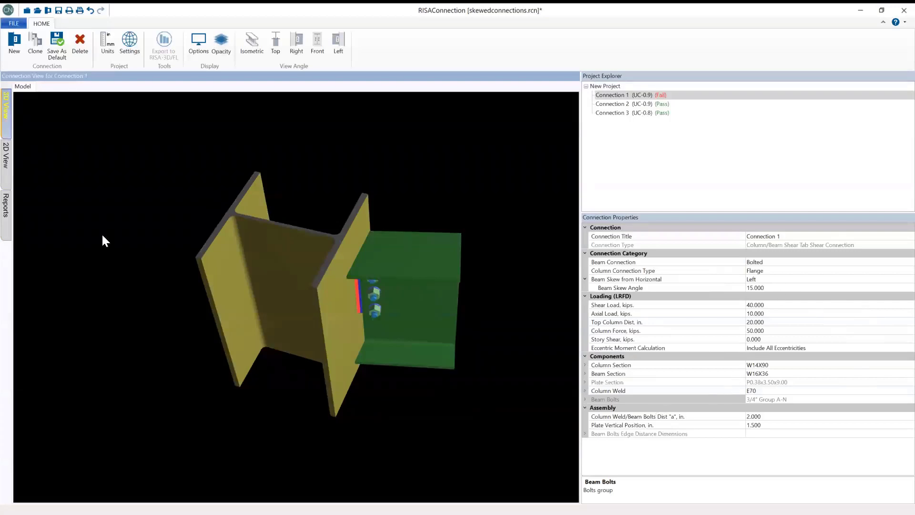
Inspect the weld-to-bolt and bolt-to-beam-edge distances in the 2D top view, and view the connection from the beam side.
{"action": "left_click", "coordinate": [7, 162]}
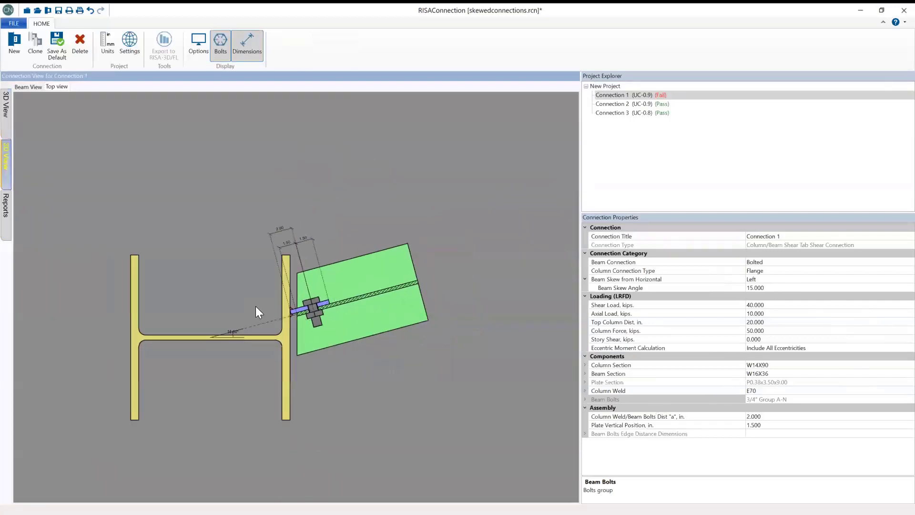
{"action": "scroll", "coordinate": [273, 380], "scroll_direction": "up", "scroll_amount": 2}
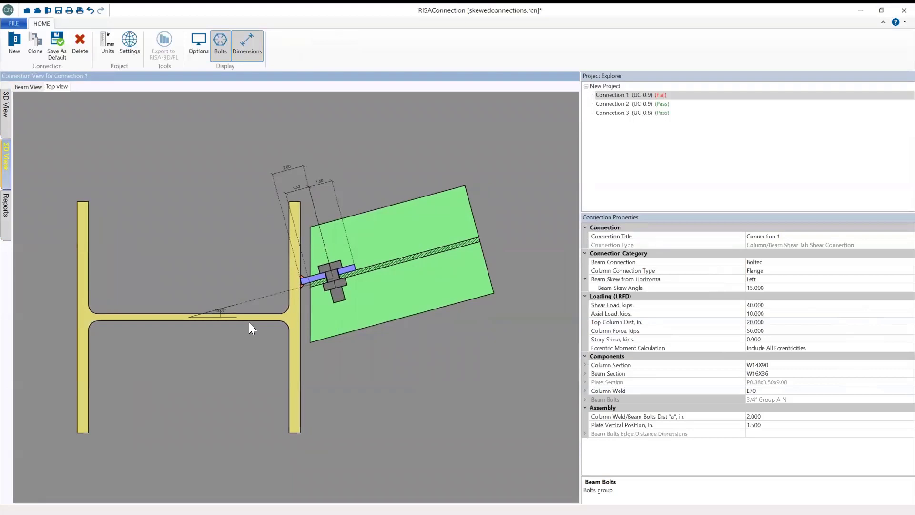
{"action": "left_click", "coordinate": [288, 167]}
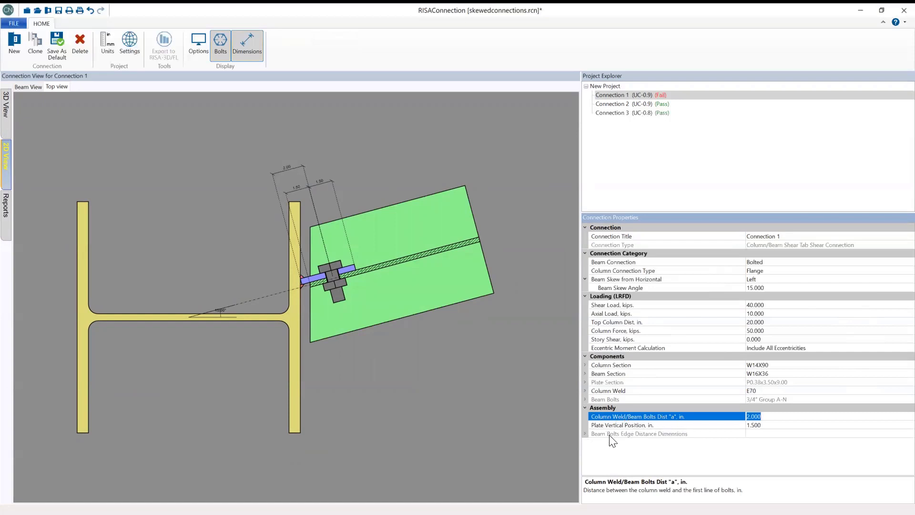
{"action": "left_click", "coordinate": [295, 188]}
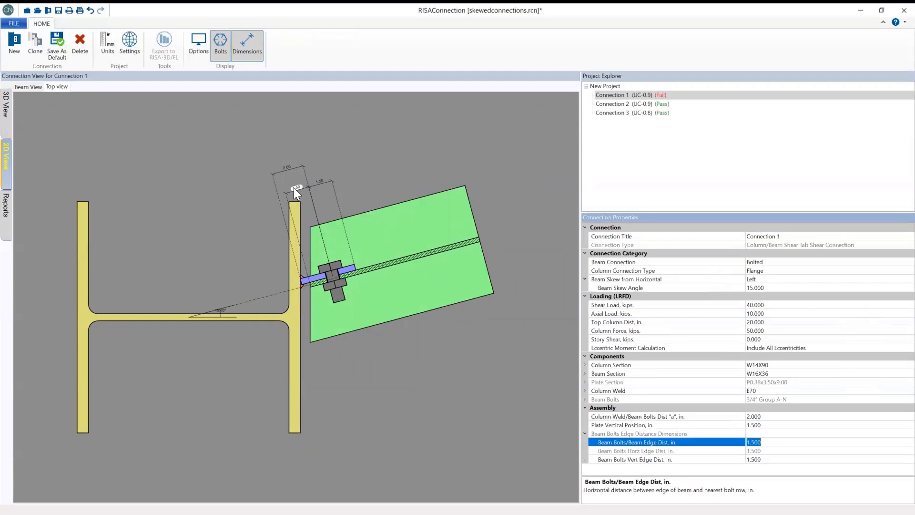
{"action": "left_click", "coordinate": [33, 87]}
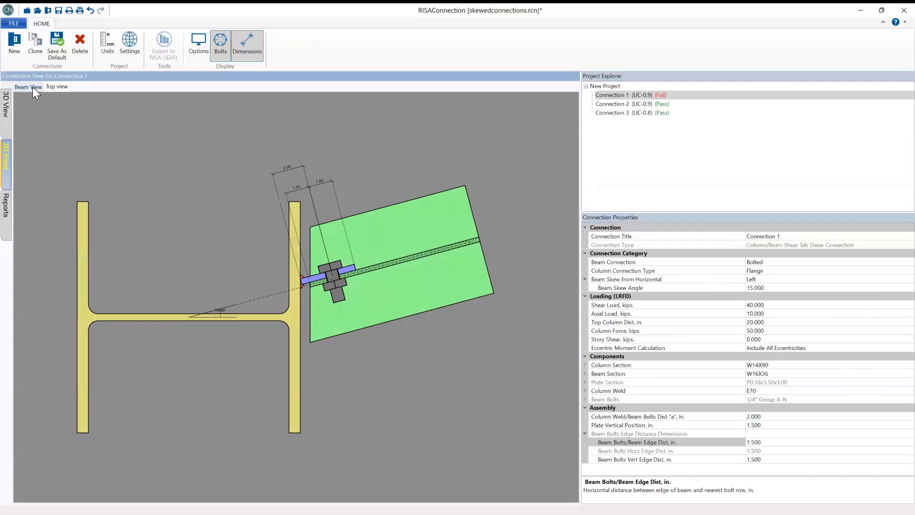
{"action": "left_click", "coordinate": [32, 87]}
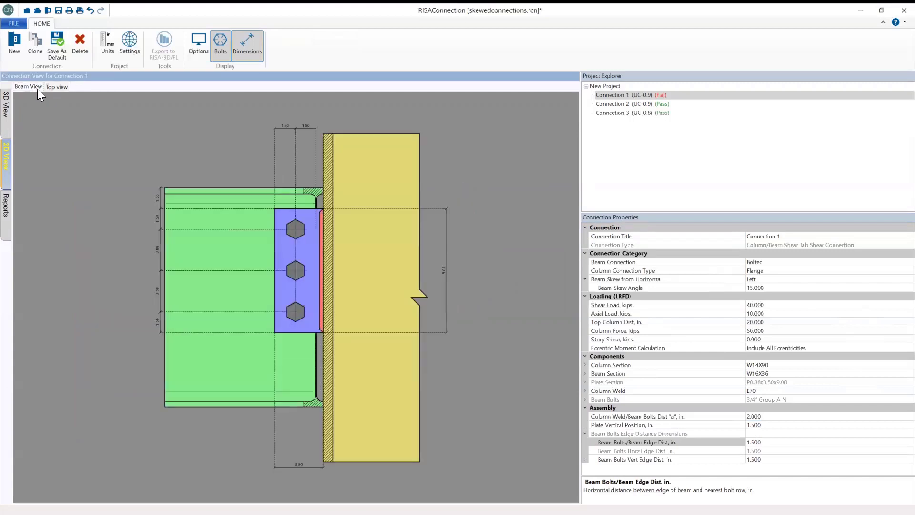
Show the LRFD results report and collapse the expanded limit-state calculations, from Beam Shear Yield through Column Web Crippling.
{"action": "left_click", "coordinate": [6, 222]}
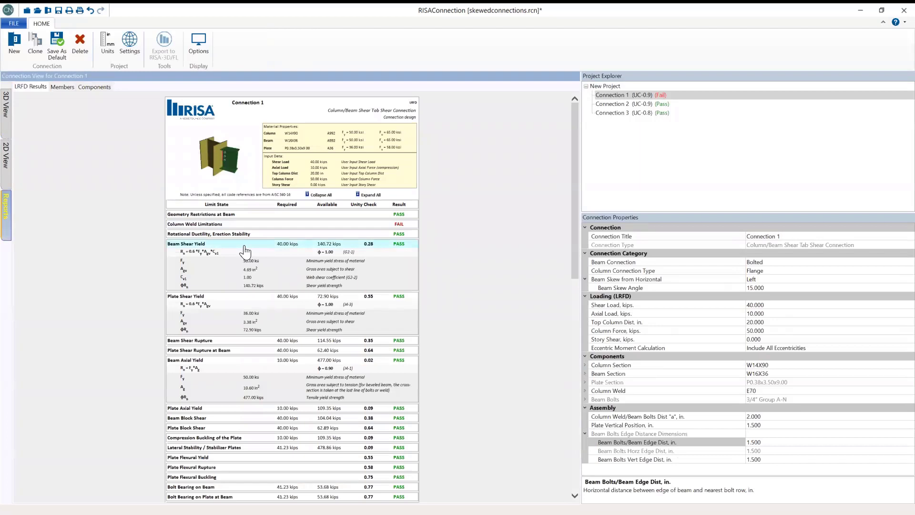
{"action": "left_click", "coordinate": [245, 244]}
{"action": "left_click", "coordinate": [242, 253]}
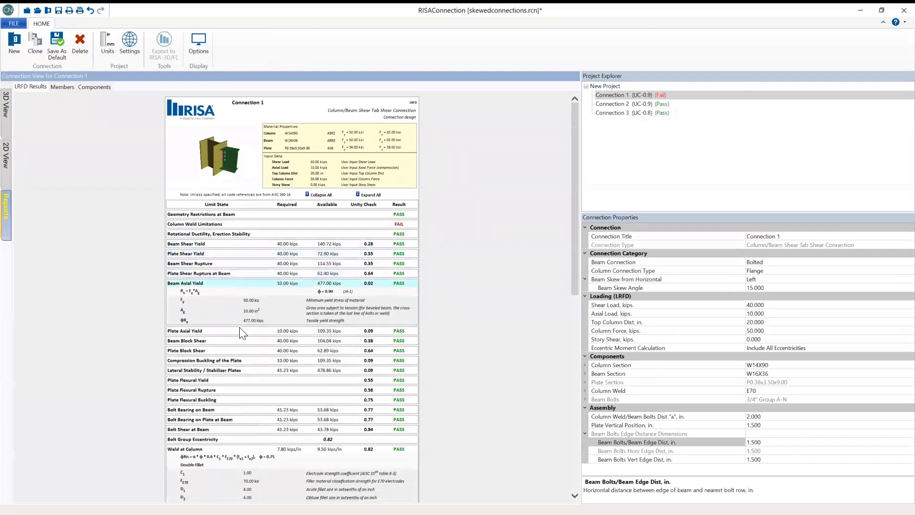
{"action": "left_click", "coordinate": [241, 328]}
{"action": "left_click", "coordinate": [219, 411]}
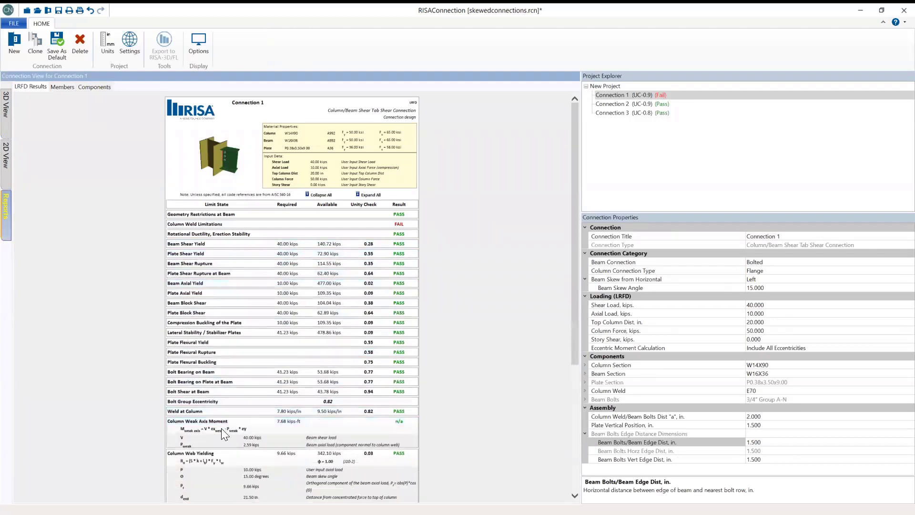
{"action": "left_click", "coordinate": [221, 425]}
{"action": "left_click", "coordinate": [244, 432]}
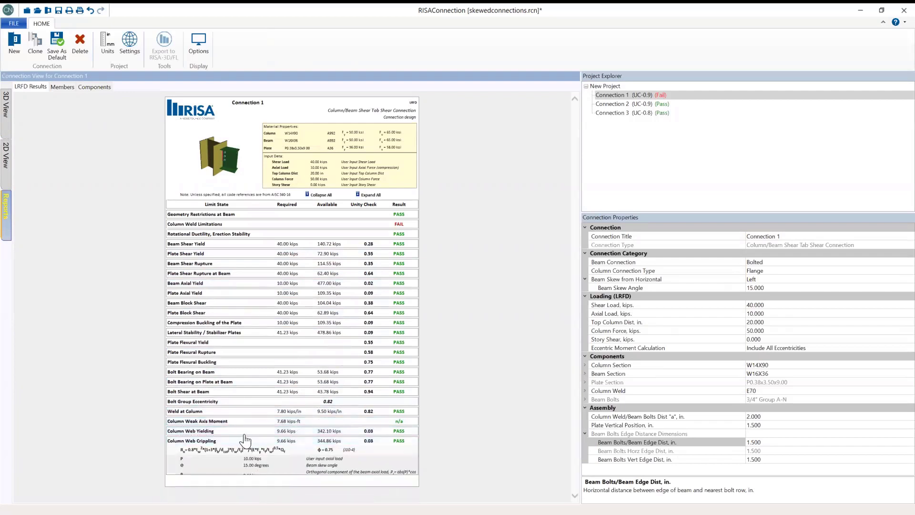
{"action": "left_click", "coordinate": [245, 441]}
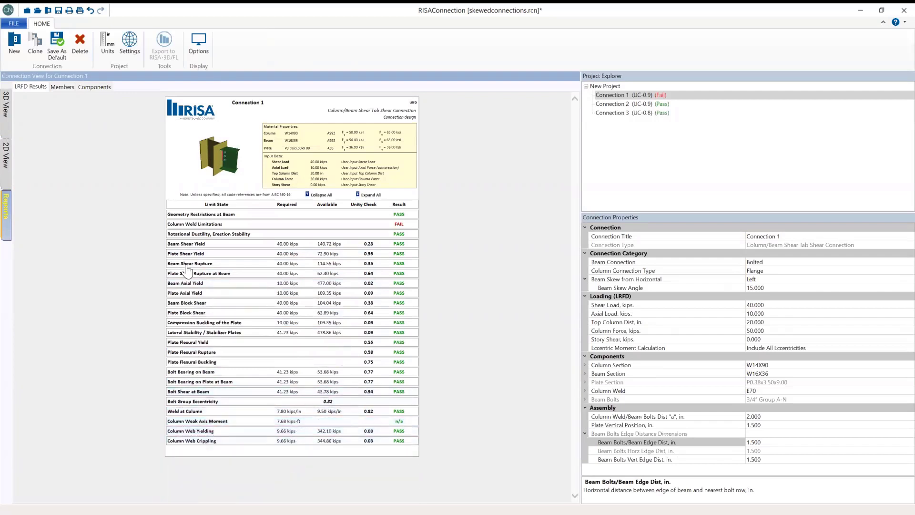
Look through the new connection categories for the Beam/Column and Beam/Girder shear tab types without creating a connection.
{"action": "left_click", "coordinate": [14, 46]}
{"action": "left_click_drag", "start_coordinate": [474, 152], "coordinate": [335, 158]}
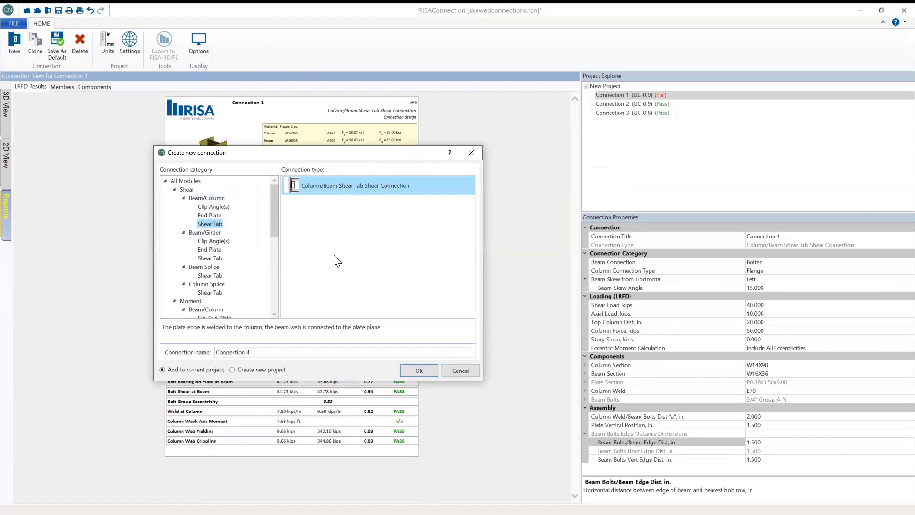
{"action": "left_click", "coordinate": [213, 259]}
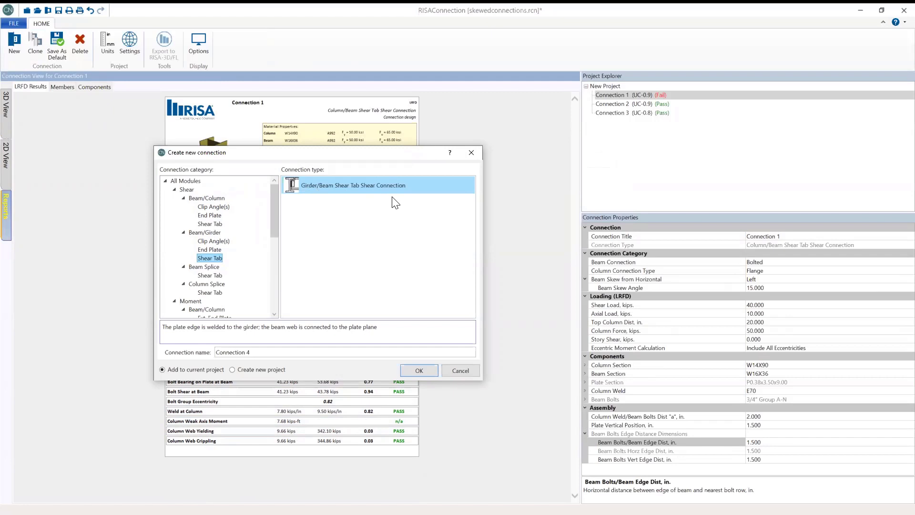
{"action": "left_click", "coordinate": [471, 154]}
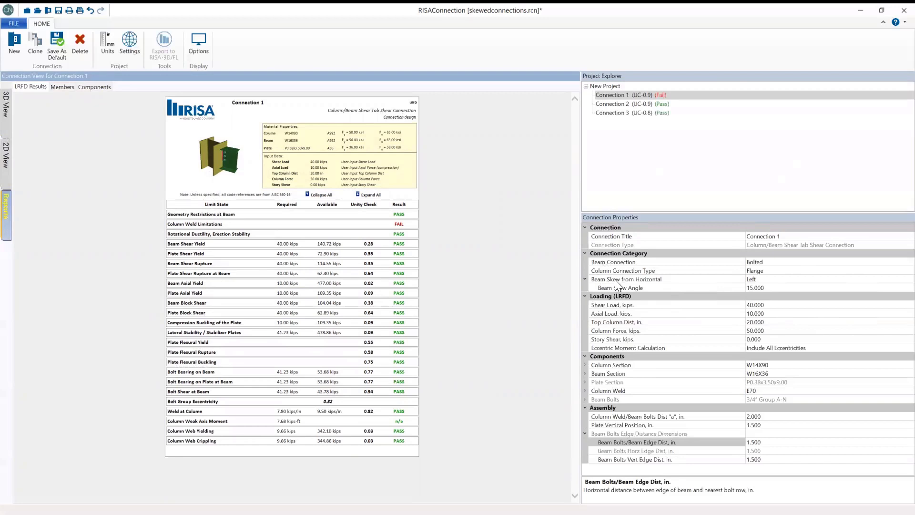
Set Connection 1's beam skew from horizontal to None and view the straight connection in 3D.
{"action": "left_click", "coordinate": [756, 281]}
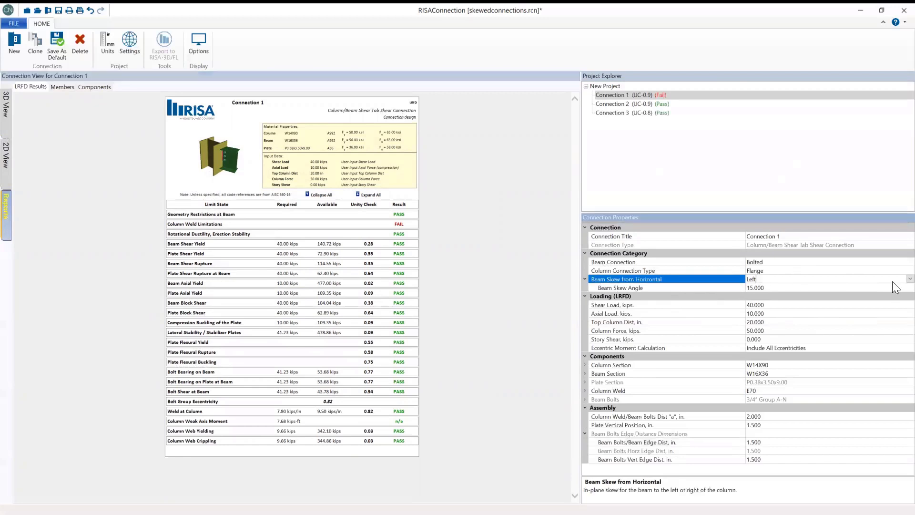
{"action": "left_click", "coordinate": [892, 281]}
{"action": "left_click", "coordinate": [892, 288]}
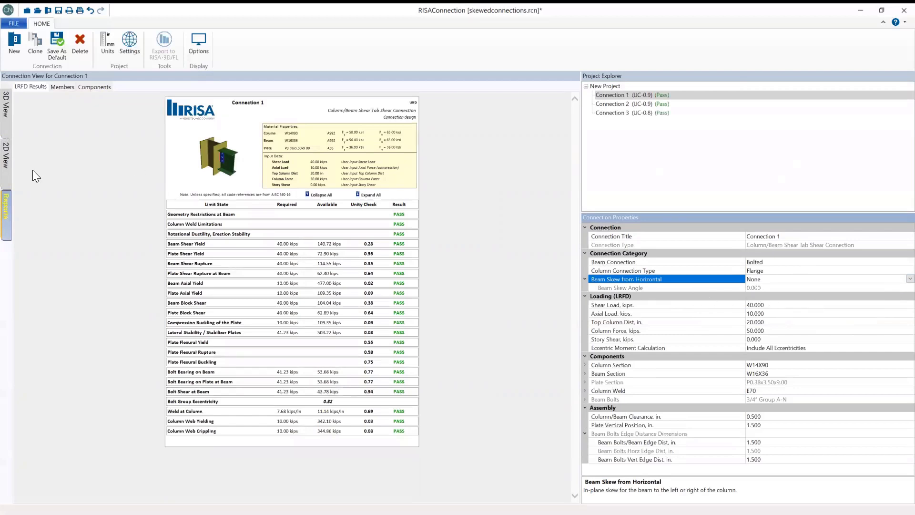
{"action": "left_click", "coordinate": [5, 123]}
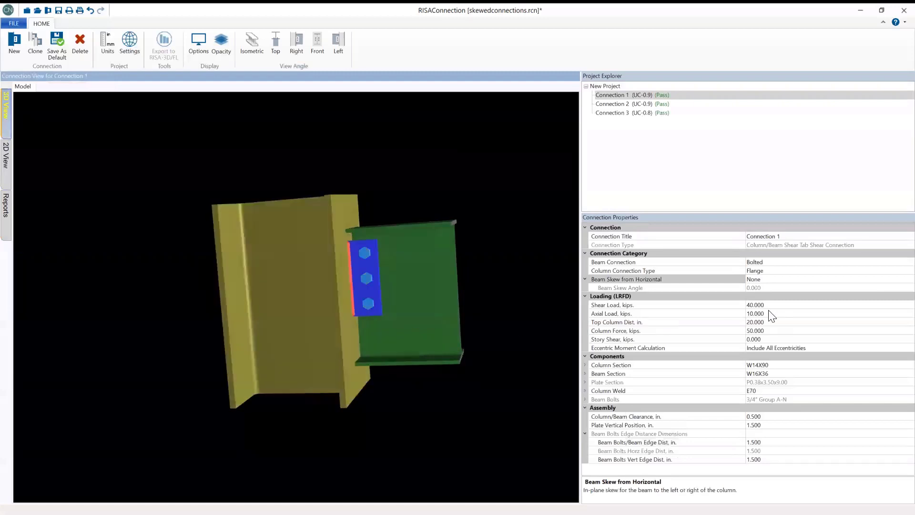
Set the beam skew from horizontal to Left, view the skewed beam in 3D and check its skew angle property.
{"action": "left_click", "coordinate": [790, 280]}
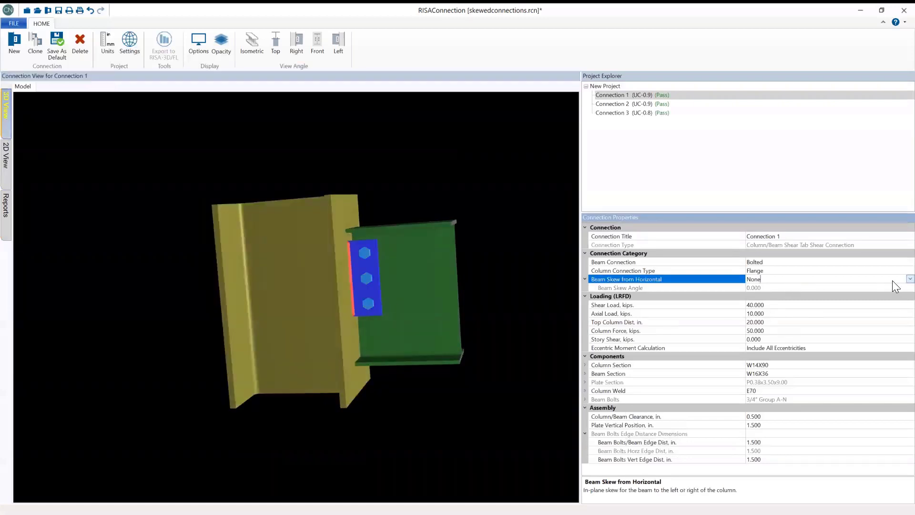
{"action": "left_click", "coordinate": [892, 280]}
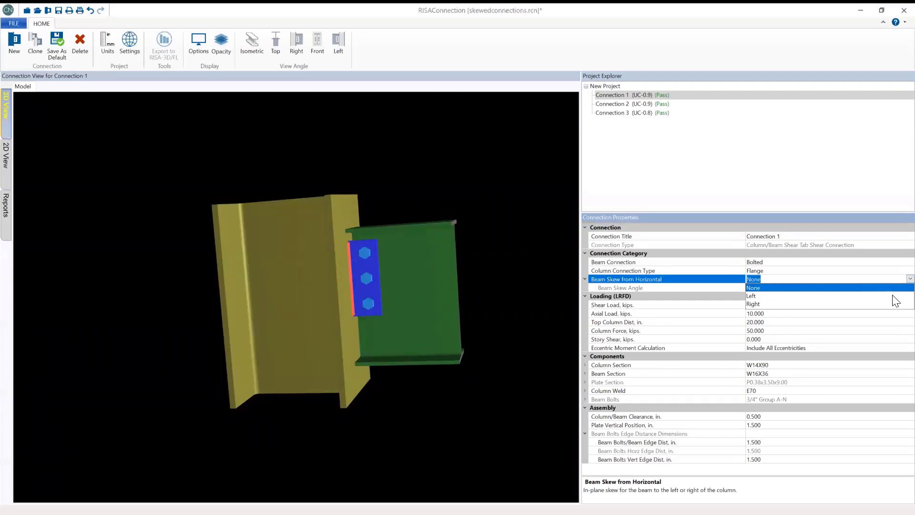
{"action": "left_click", "coordinate": [890, 296]}
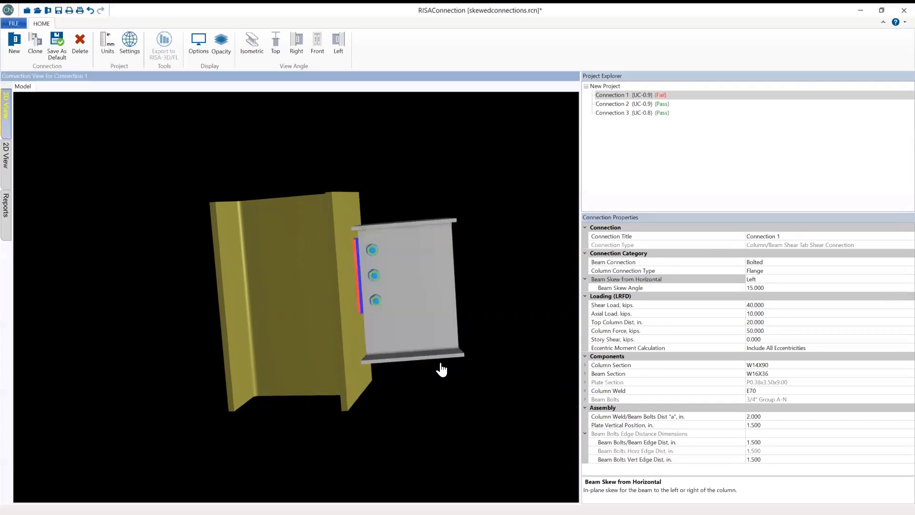
{"action": "left_click_drag", "start_coordinate": [439, 367], "coordinate": [386, 301]}
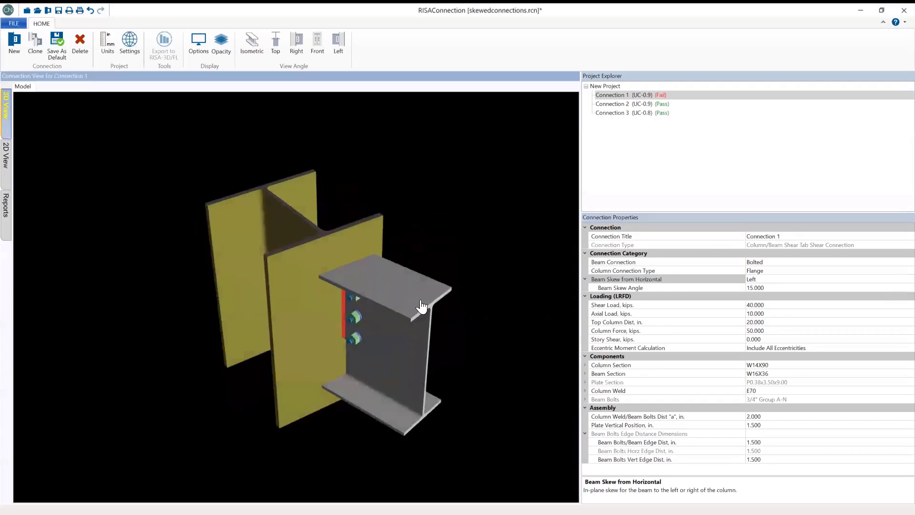
{"action": "left_click", "coordinate": [769, 286]}
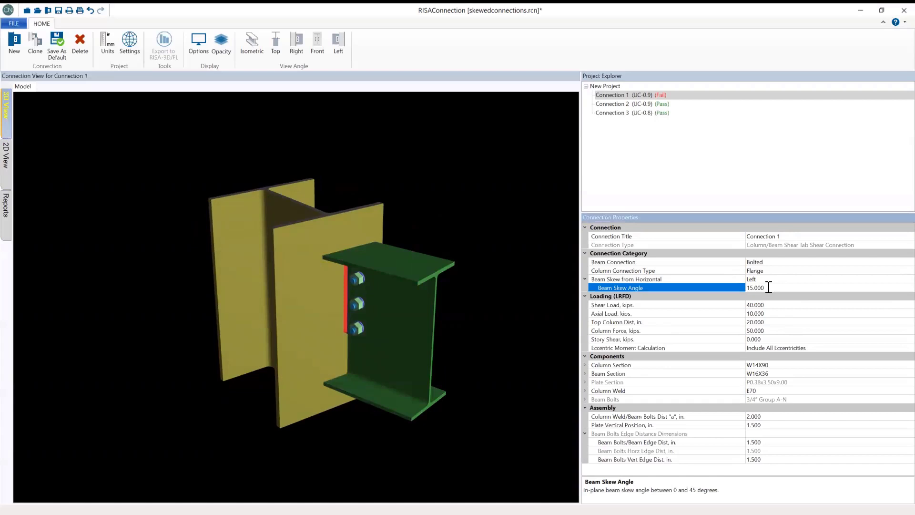
{"action": "left_click", "coordinate": [350, 277]}
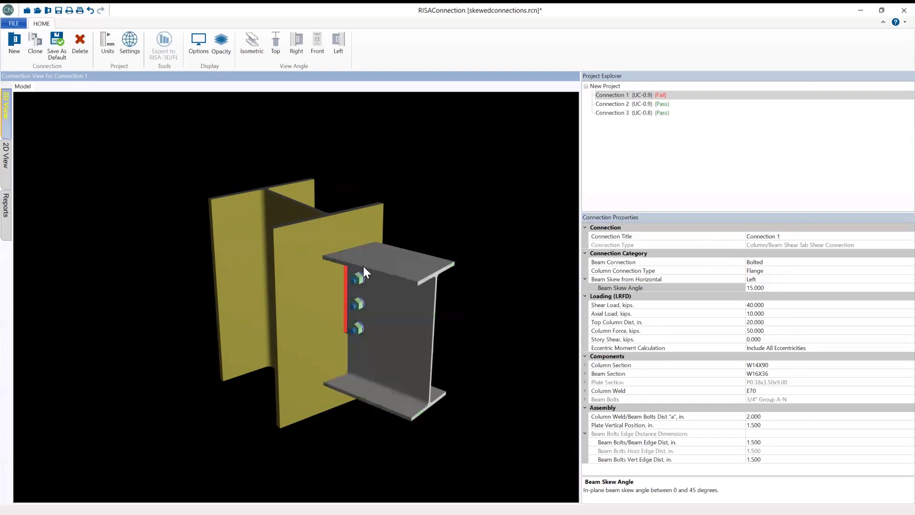
Review the shape types and WF shapes available for the column section, leaving the section as it is.
{"action": "left_click", "coordinate": [896, 357]}
{"action": "left_click", "coordinate": [896, 365]}
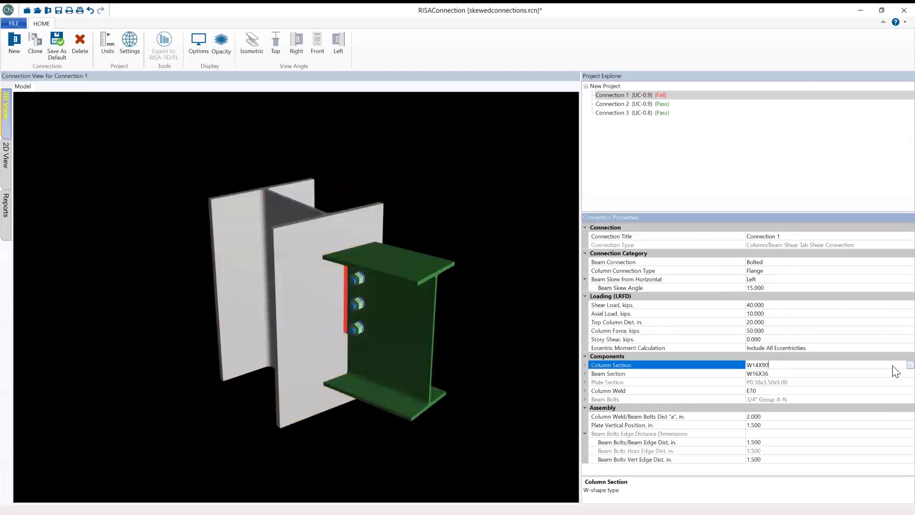
{"action": "left_click", "coordinate": [911, 365]}
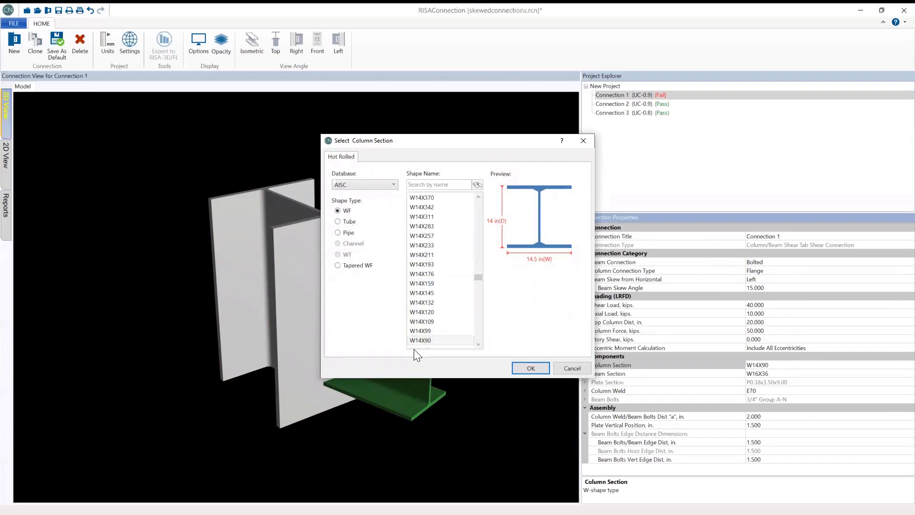
{"action": "left_click", "coordinate": [568, 371]}
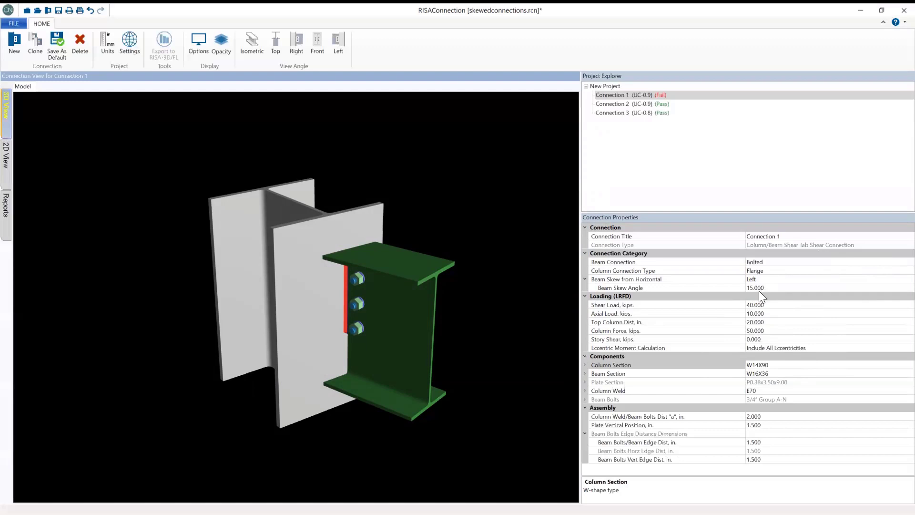
Expand the column weld properties and examine the acute and obtuse fillet welds up close in the 2D top view.
{"action": "left_click", "coordinate": [584, 391]}
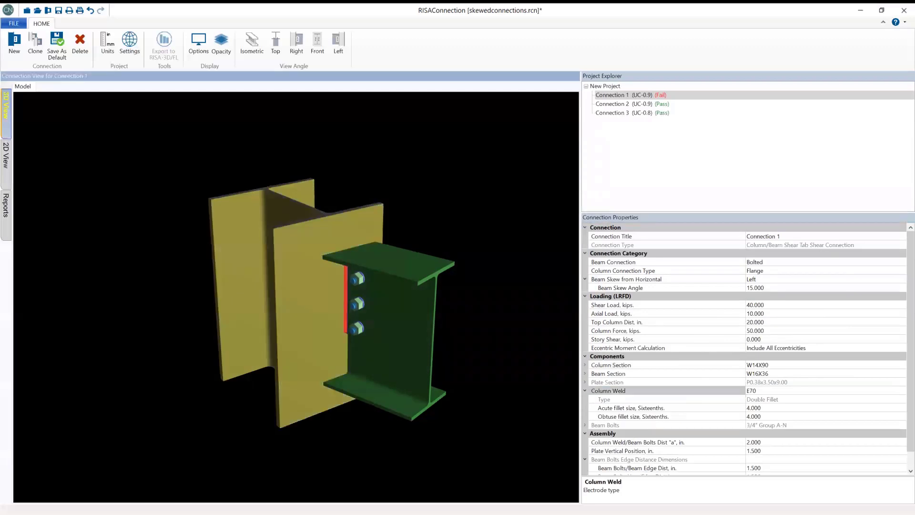
{"action": "left_click", "coordinate": [10, 156]}
{"action": "left_click", "coordinate": [56, 87]}
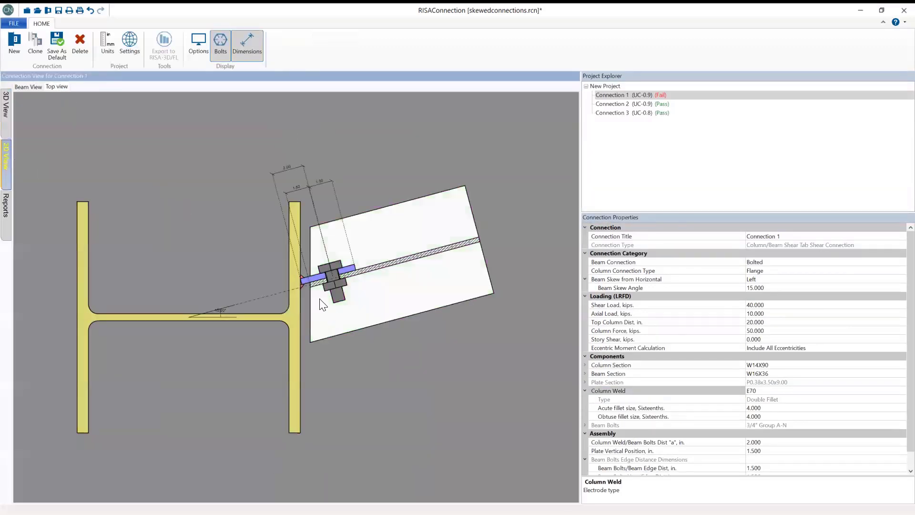
{"action": "scroll", "coordinate": [294, 283], "scroll_direction": "up", "scroll_amount": 5}
{"action": "scroll", "coordinate": [292, 277], "scroll_direction": "up", "scroll_amount": 2}
{"action": "scroll", "coordinate": [310, 287], "scroll_direction": "down", "scroll_amount": 2}
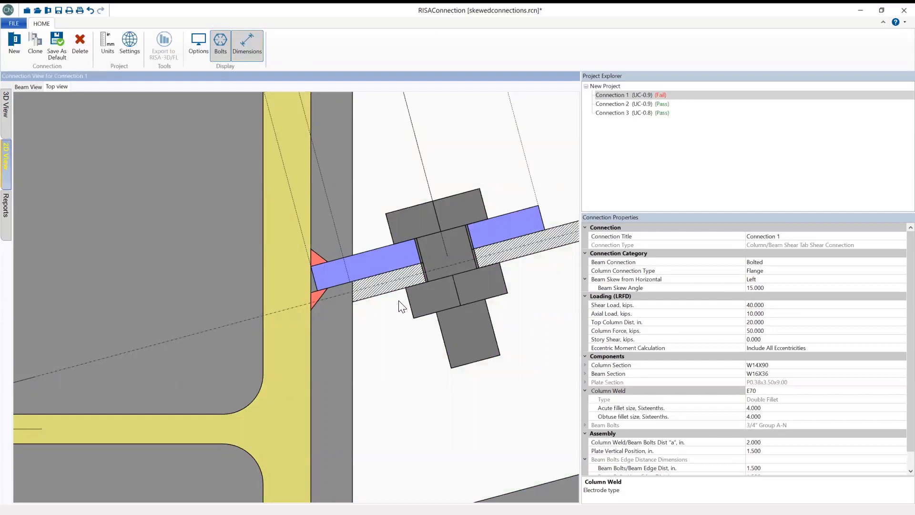
{"action": "scroll", "coordinate": [388, 267], "scroll_direction": "down", "scroll_amount": 5}
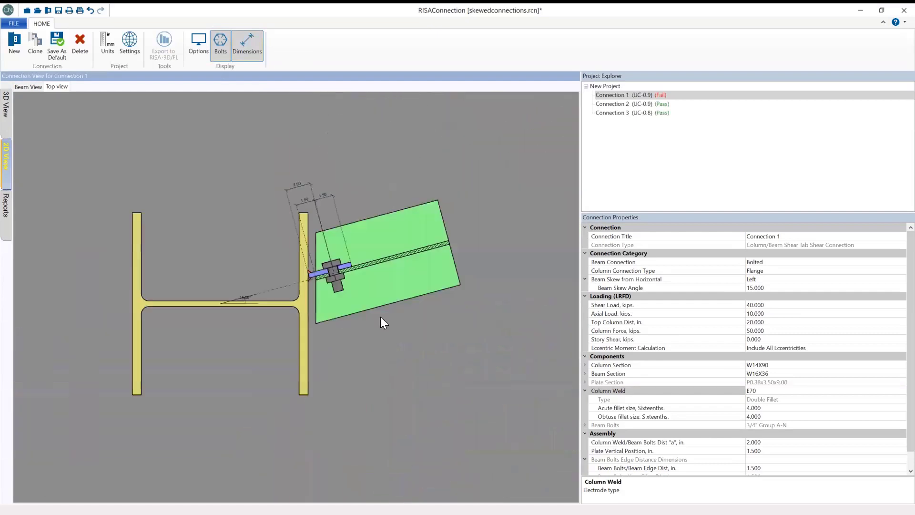
Expand the Geometry Restrictions at Beam check in the results report and compare the bolt edge distances with the 2D top view.
{"action": "left_click", "coordinate": [7, 206]}
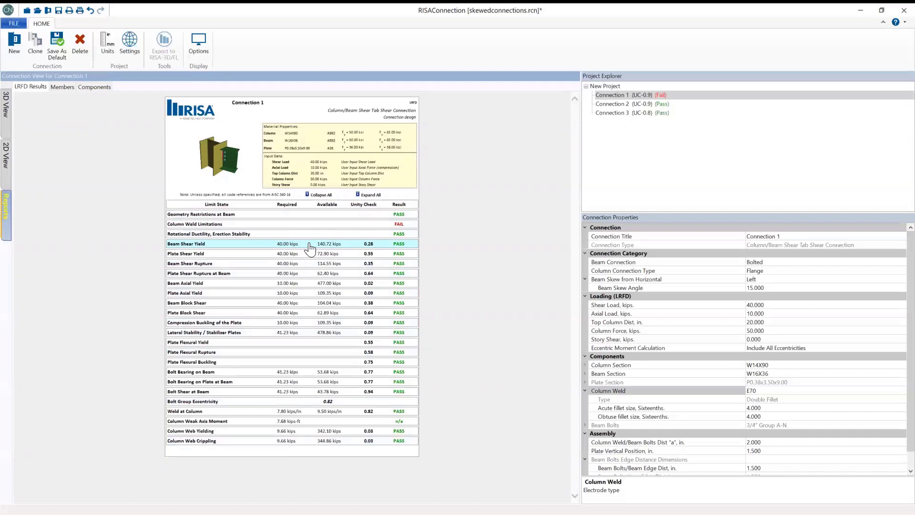
{"action": "left_click", "coordinate": [311, 215]}
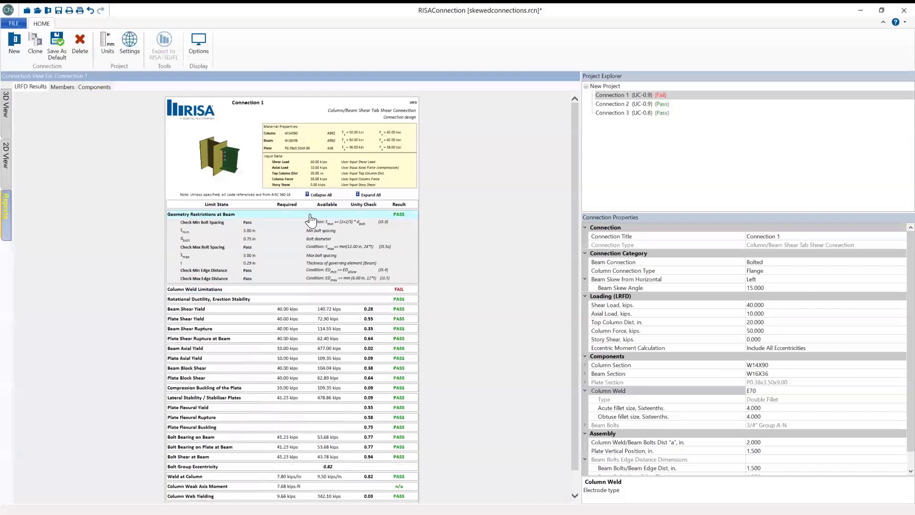
{"action": "scroll", "coordinate": [653, 466], "scroll_direction": "down", "scroll_amount": 2}
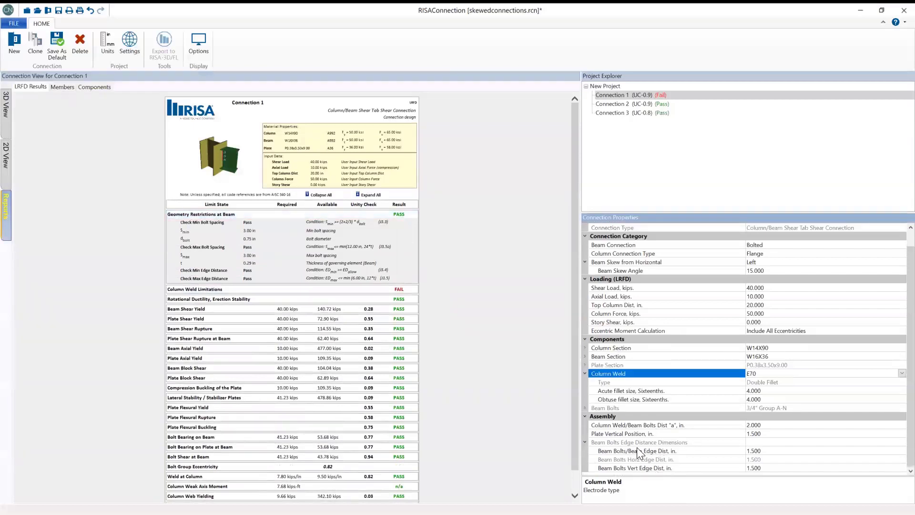
{"action": "left_click", "coordinate": [3, 171]}
{"action": "scroll", "coordinate": [311, 273], "scroll_direction": "up", "scroll_amount": 1}
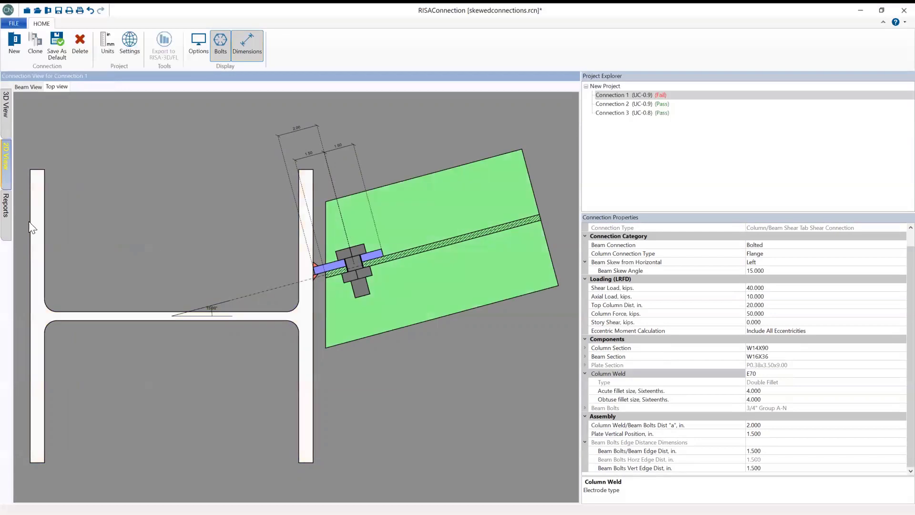
Return to the results report, collapse Geometry Restrictions at Beam and expand the Column Weld Limitations details.
{"action": "left_click", "coordinate": [7, 212]}
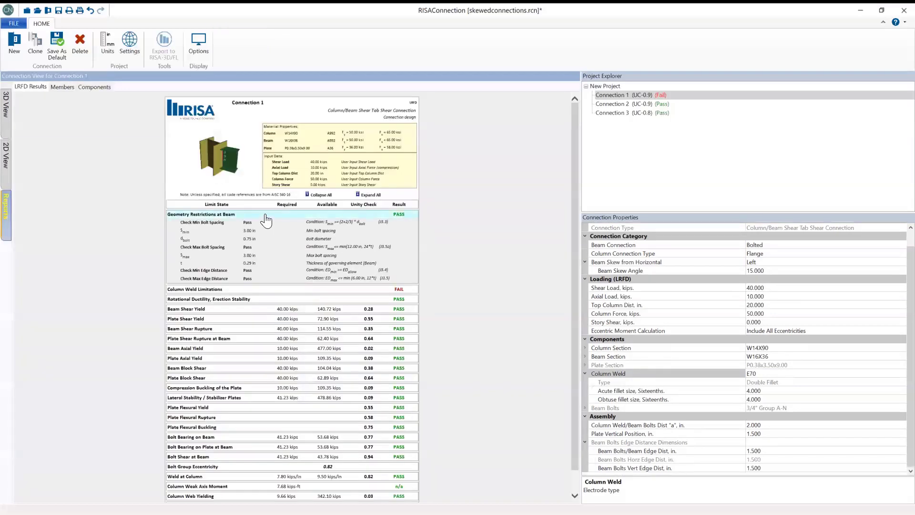
{"action": "left_click", "coordinate": [264, 214]}
{"action": "left_click", "coordinate": [258, 225]}
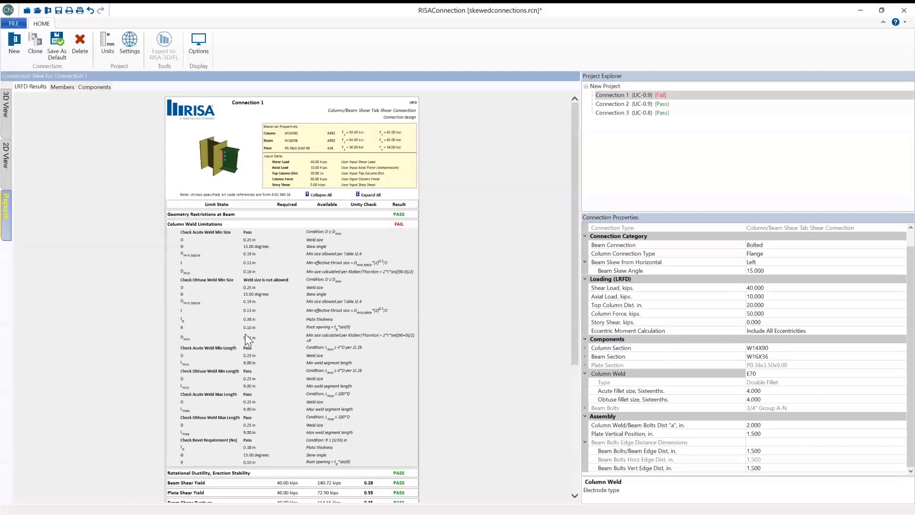
Set the column weld's obtuse fillet size to 6 sixteenths and review the recalculated weld limitations down to the bevel requirement.
{"action": "left_click", "coordinate": [769, 400]}
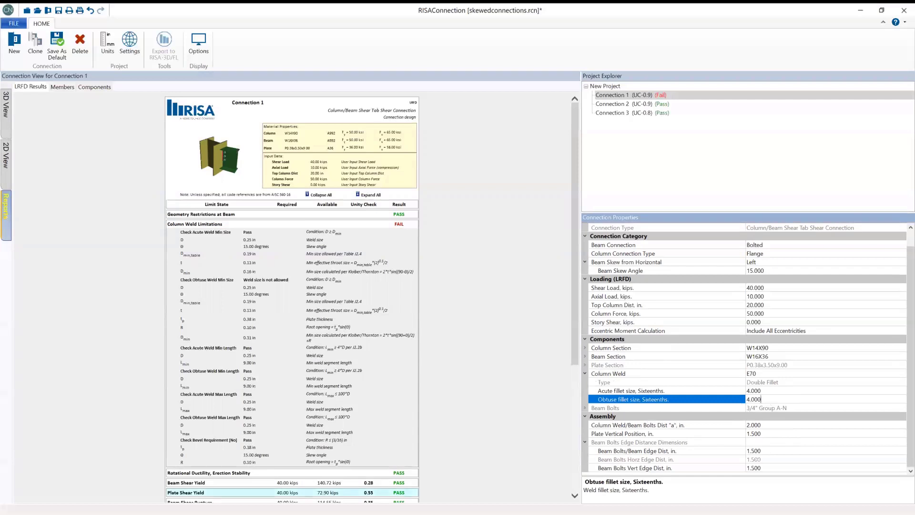
{"action": "left_click_drag", "start_coordinate": [783, 400], "coordinate": [732, 399]}
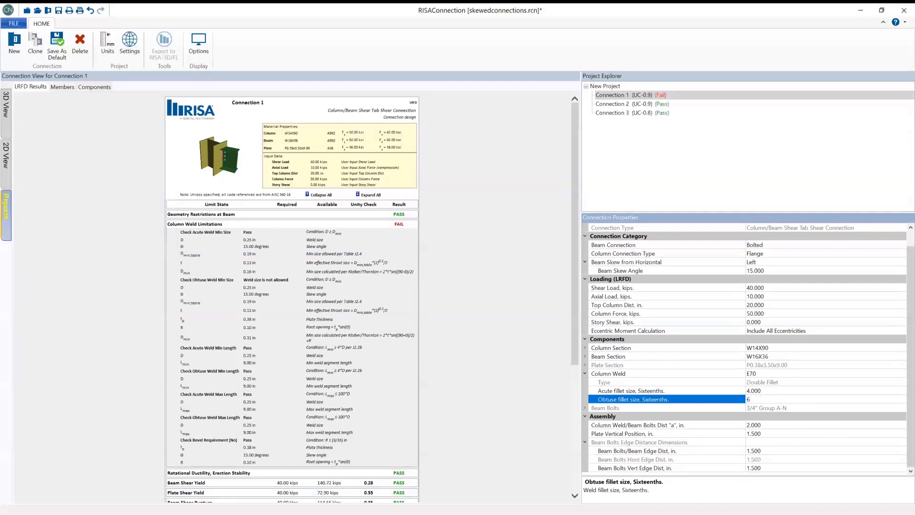
{"action": "type", "text": "6"}
{"action": "key", "text": "Return"}
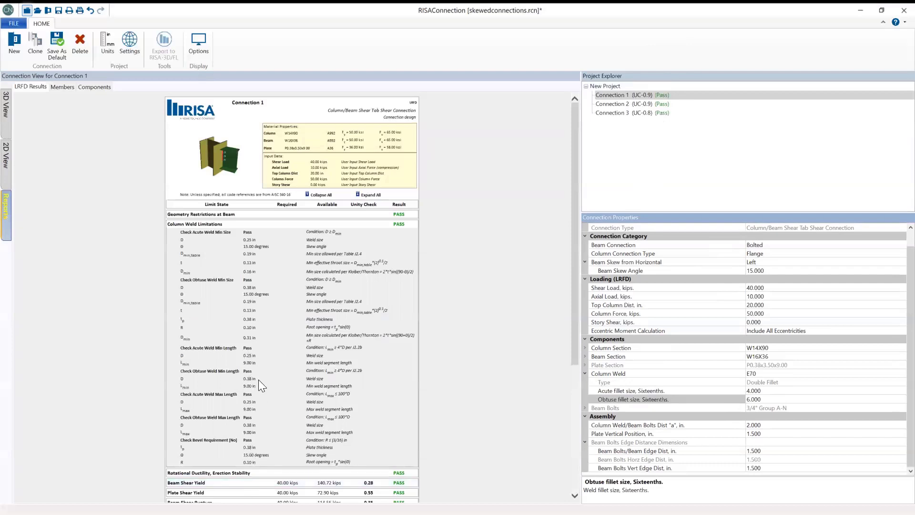
{"action": "scroll", "coordinate": [251, 432], "scroll_direction": "down", "scroll_amount": 3}
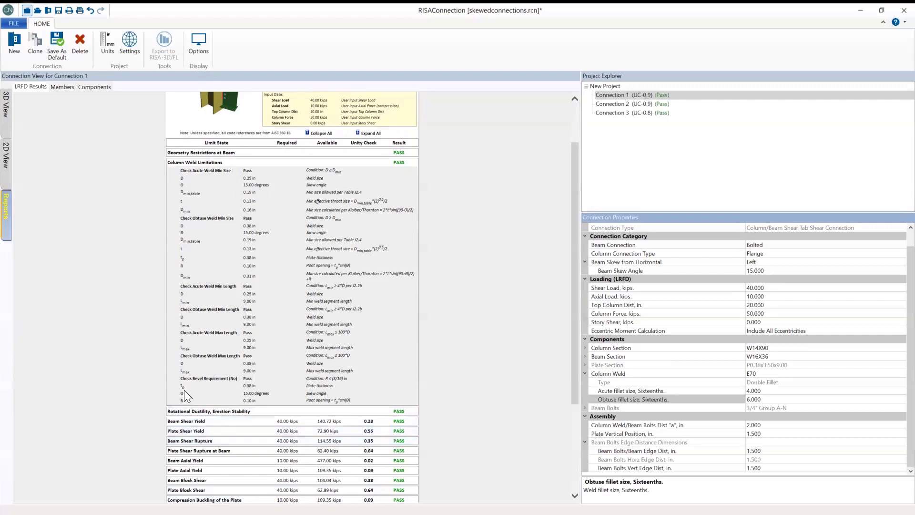
Show the connection in the 2D top view and set the beam skew angle to 35 degrees.
{"action": "left_click", "coordinate": [9, 167]}
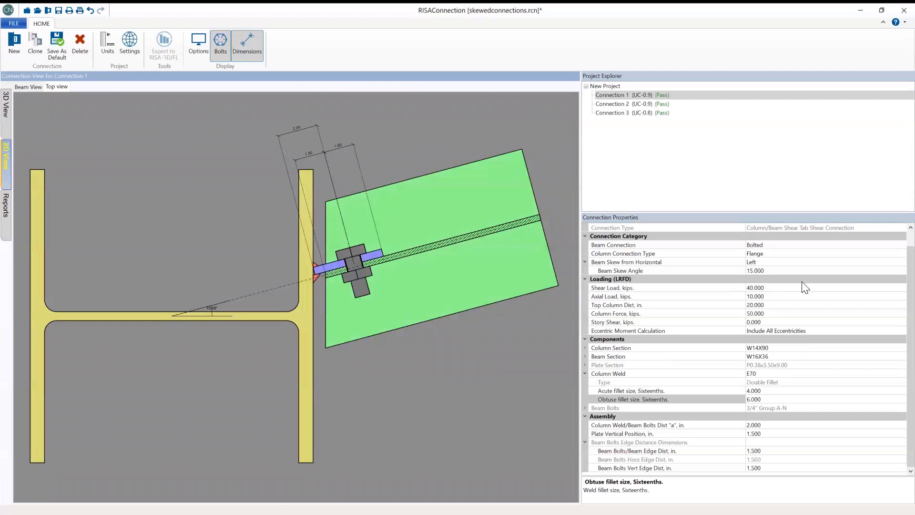
{"action": "left_click", "coordinate": [809, 271]}
{"action": "key", "text": "ctrl+a"}
{"action": "type", "text": "35"}
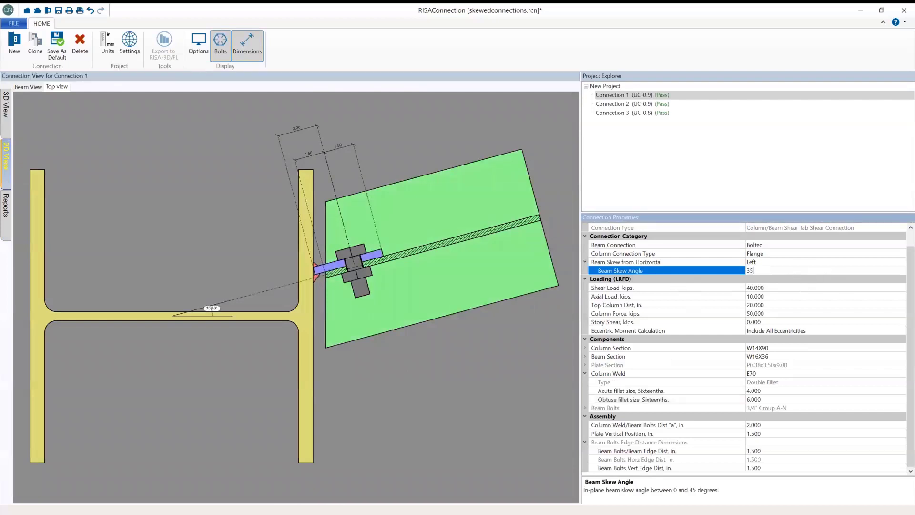
{"action": "key", "text": "Return"}
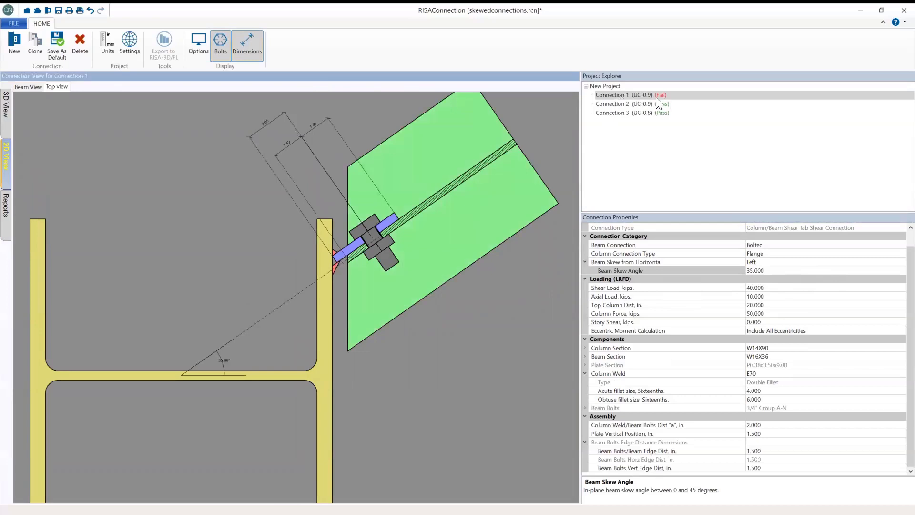
Review the column weld limitations in the results report and inspect the plate-to-flange gap up close in the 2D top view.
{"action": "left_click", "coordinate": [10, 217]}
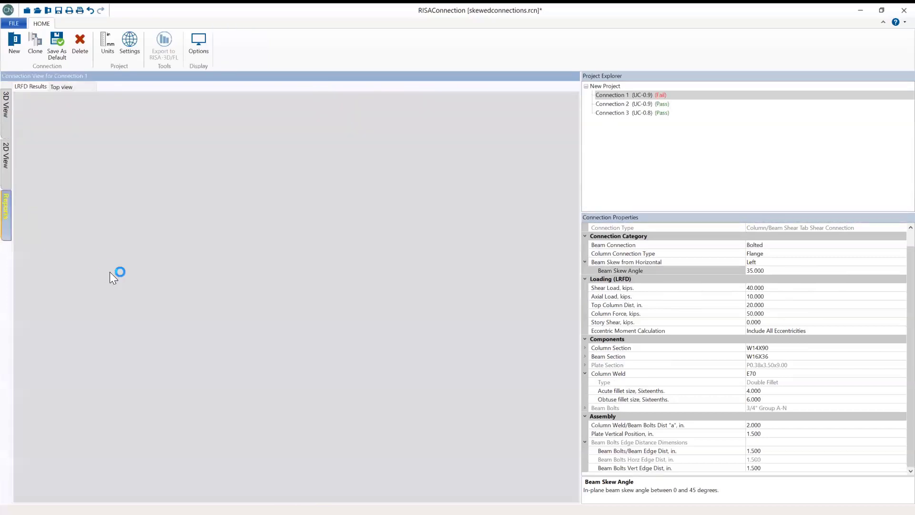
{"action": "scroll", "coordinate": [261, 349], "scroll_direction": "down", "scroll_amount": 10}
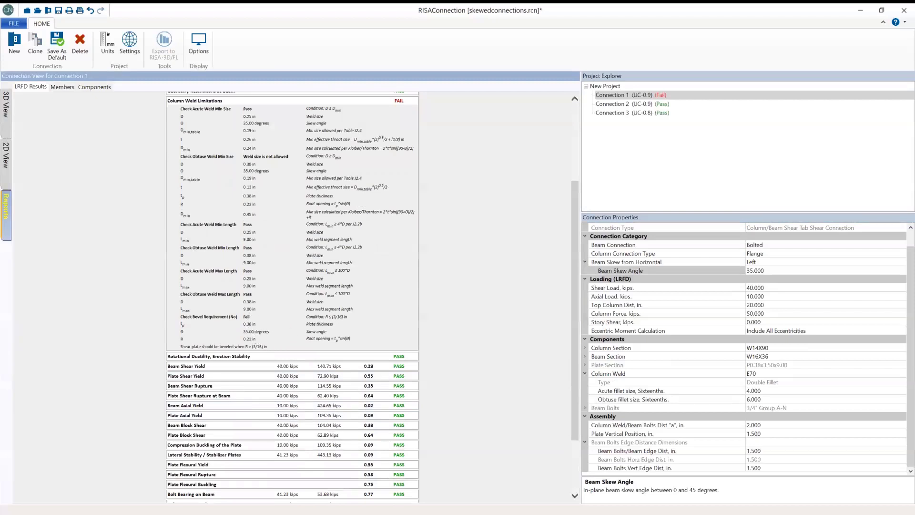
{"action": "left_click", "coordinate": [6, 163]}
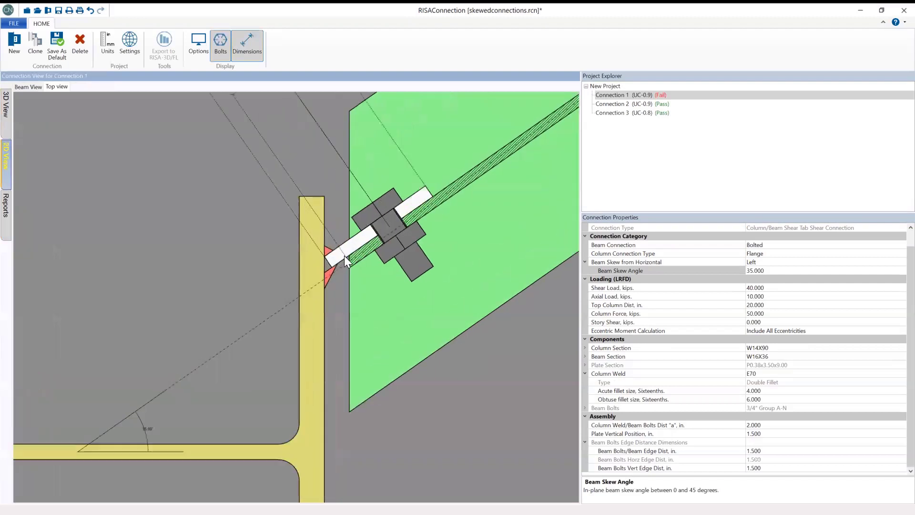
{"action": "scroll", "coordinate": [344, 256], "scroll_direction": "up", "scroll_amount": 3}
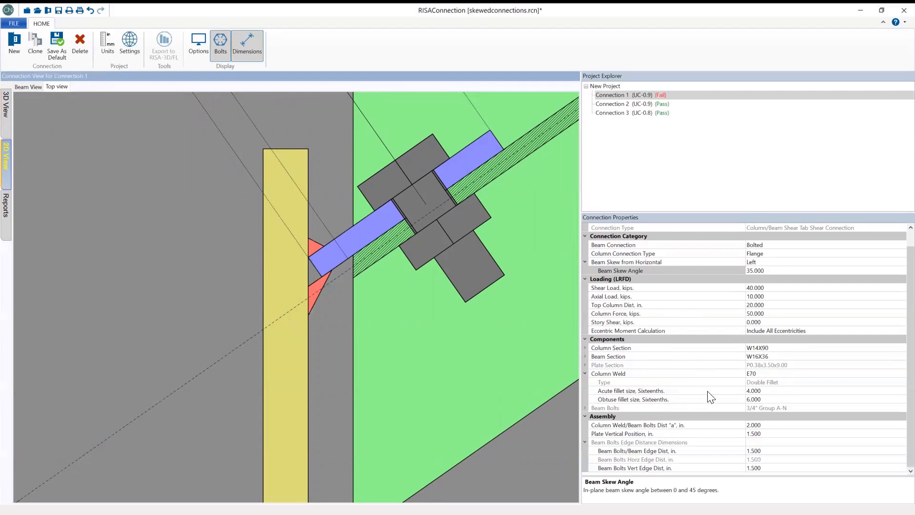
Expand the plate section properties and set Bevel Plate? to Yes.
{"action": "left_click", "coordinate": [585, 365]}
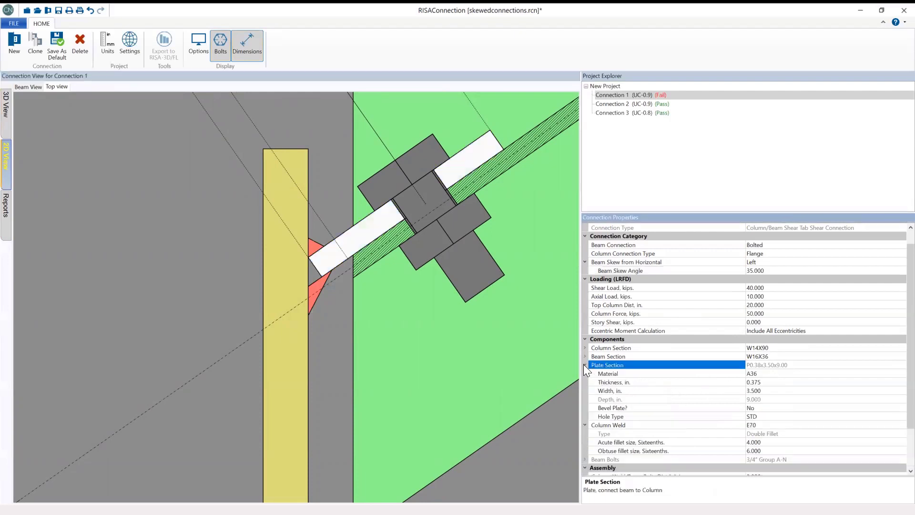
{"action": "left_click", "coordinate": [662, 408]}
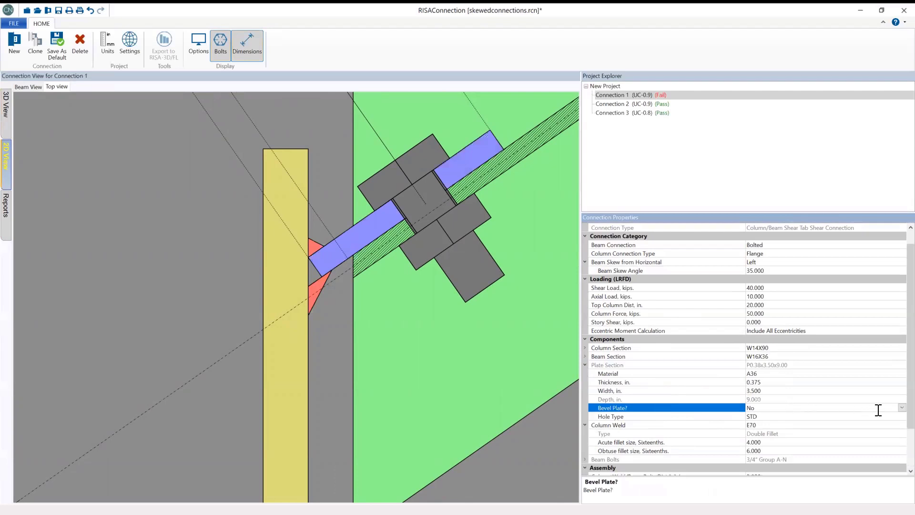
{"action": "left_click", "coordinate": [900, 408]}
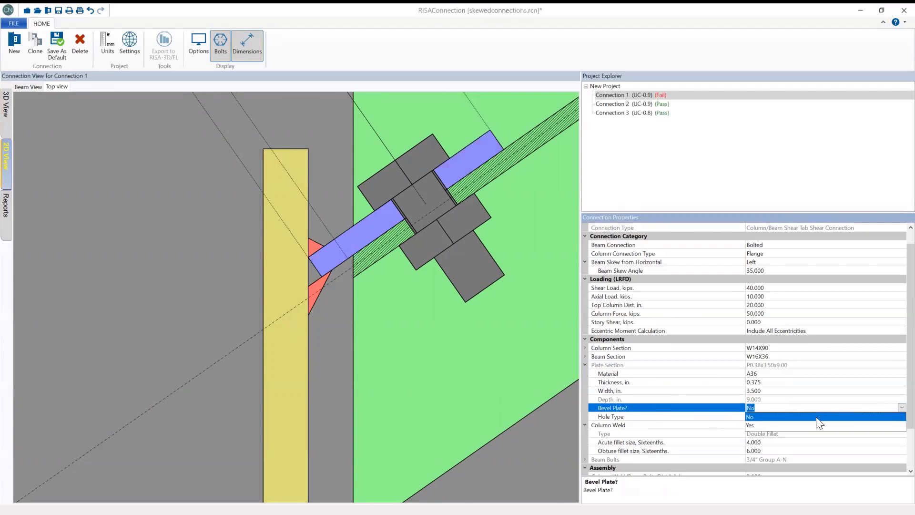
{"action": "left_click", "coordinate": [772, 425]}
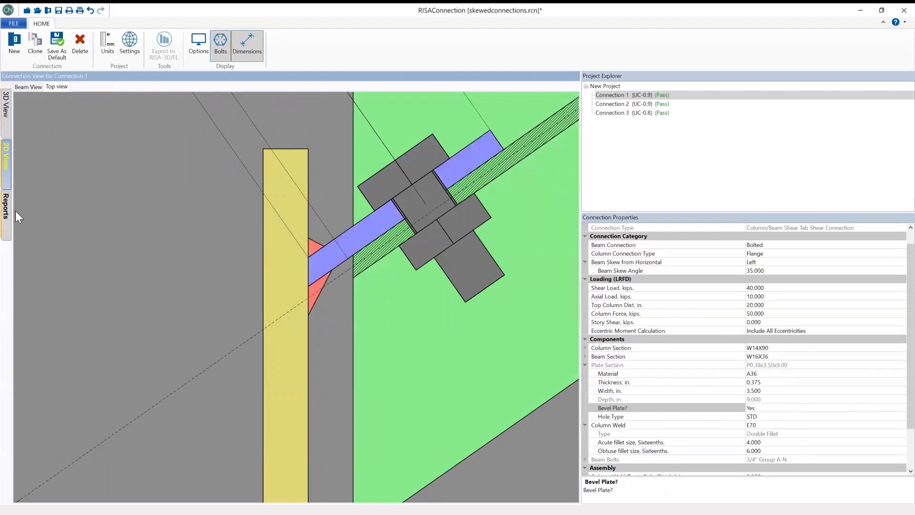
View the whole beveled connection from above, check its column weld limitations in the results report and collapse them.
{"action": "scroll", "coordinate": [443, 251], "scroll_direction": "down", "scroll_amount": 5}
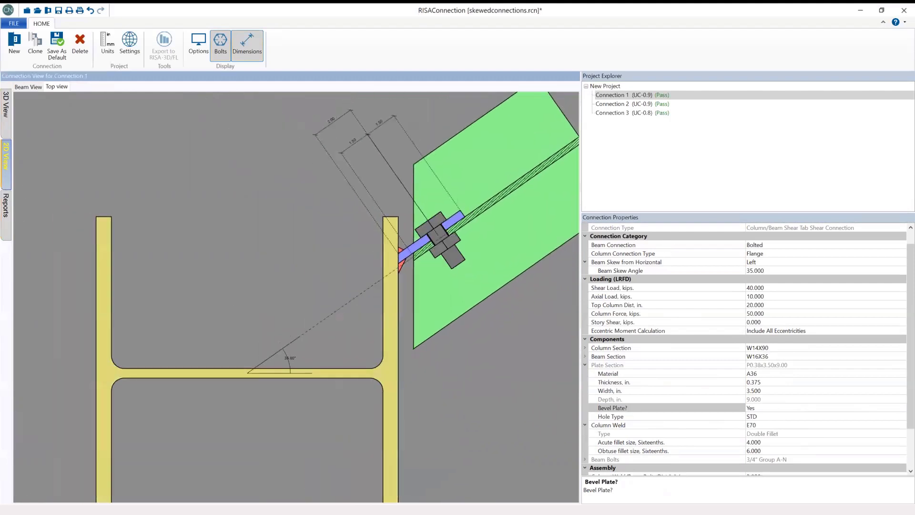
{"action": "left_click", "coordinate": [7, 207]}
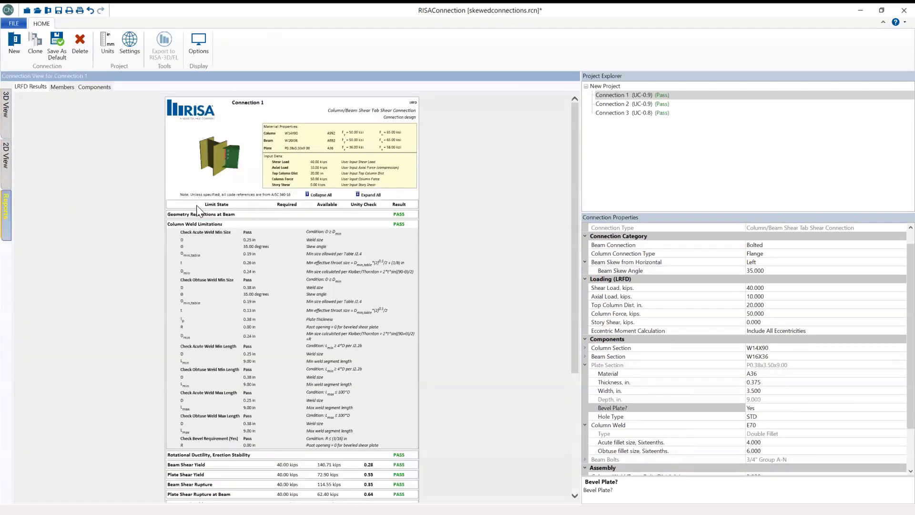
{"action": "left_click", "coordinate": [205, 225]}
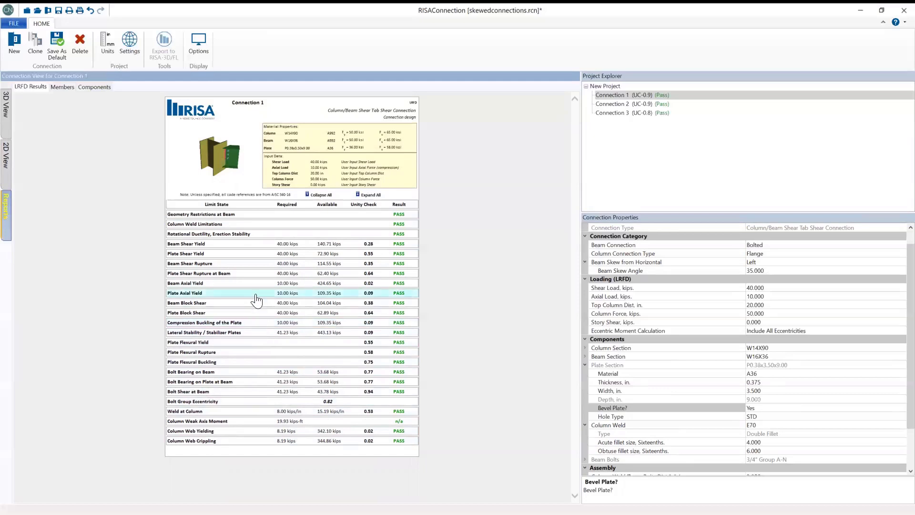
Look at the skewed connection in the 2D top view and examine the Weld at Column calculation in the results report.
{"action": "left_click", "coordinate": [6, 159]}
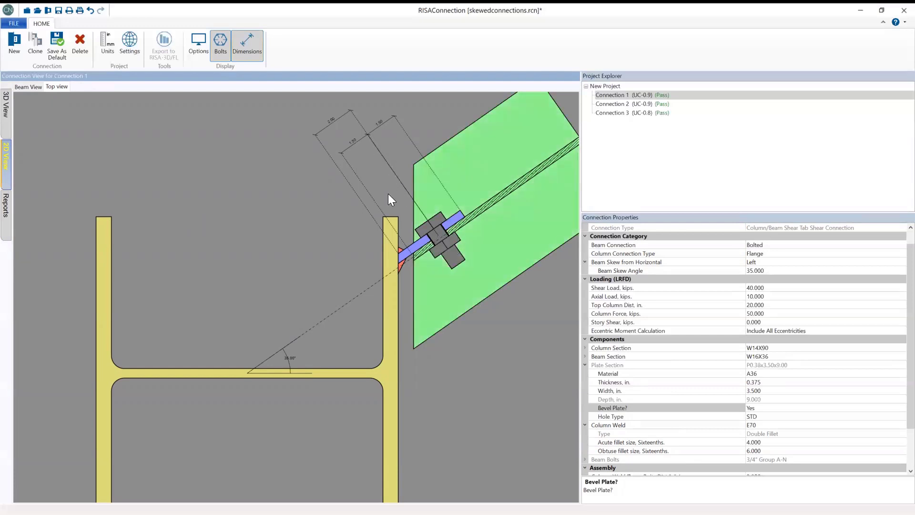
{"action": "left_click", "coordinate": [11, 215]}
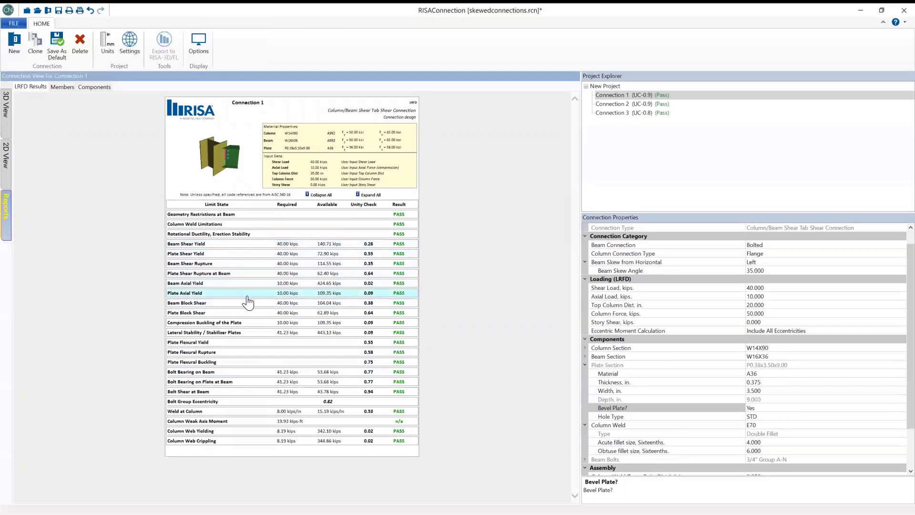
{"action": "left_click", "coordinate": [256, 410]}
{"action": "scroll", "coordinate": [256, 408], "scroll_direction": "down", "scroll_amount": 2}
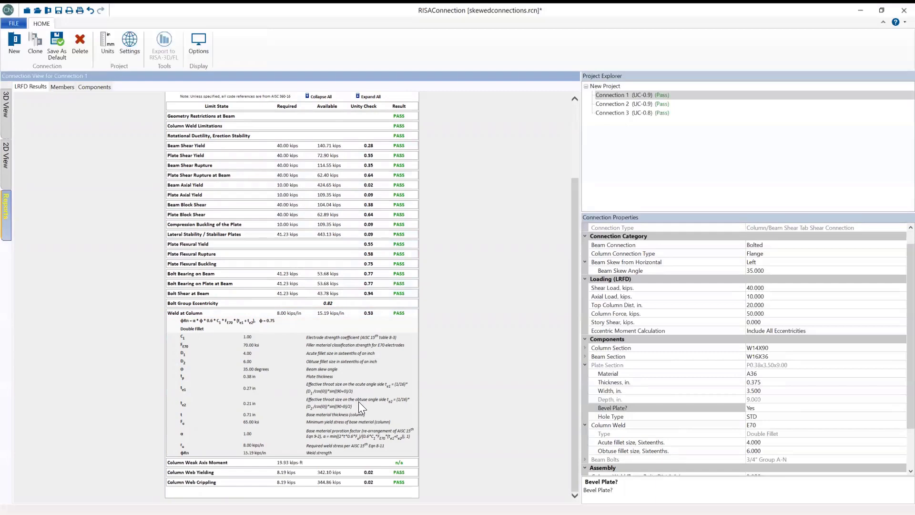
Set the beam skew angle to 15 degrees.
{"action": "left_click", "coordinate": [647, 272]}
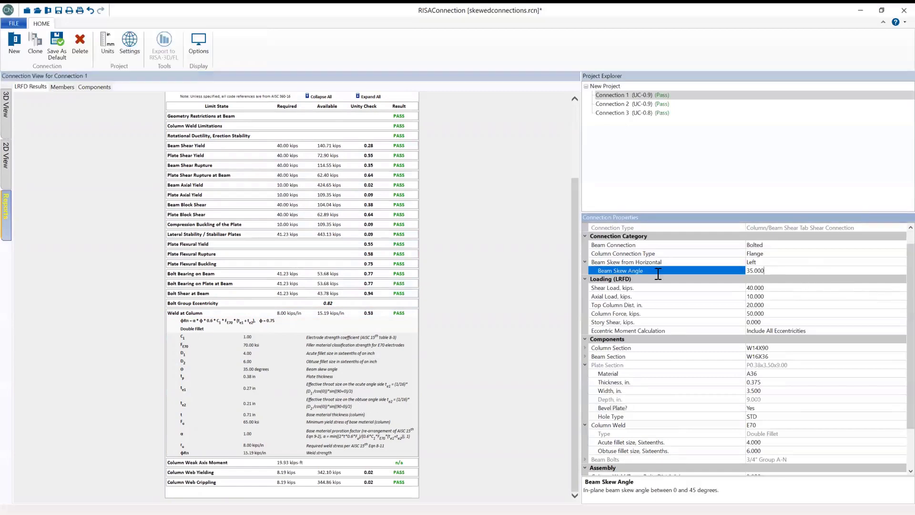
{"action": "type", "text": "15"}
{"action": "key", "text": "Return"}
Set Bevel Plate? to No in the plate section properties.
{"action": "scroll", "coordinate": [750, 364], "scroll_direction": "down", "scroll_amount": 2}
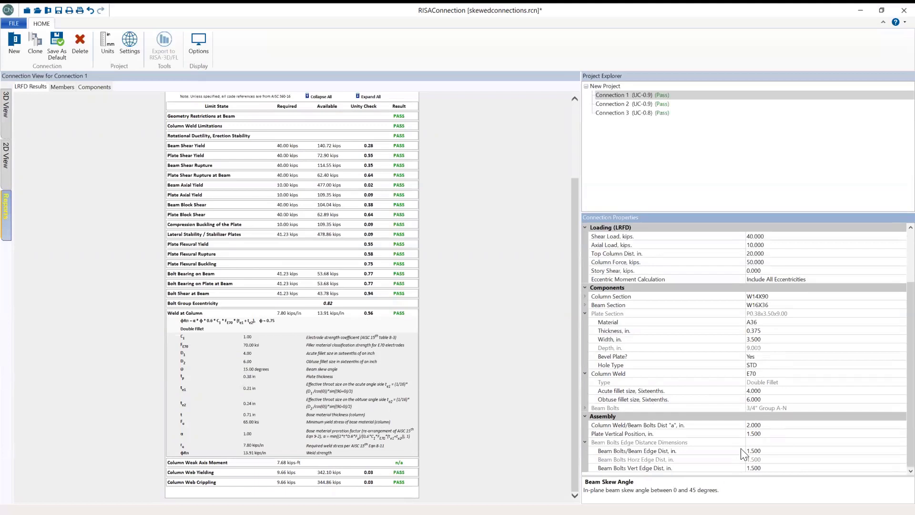
{"action": "left_click", "coordinate": [867, 357]}
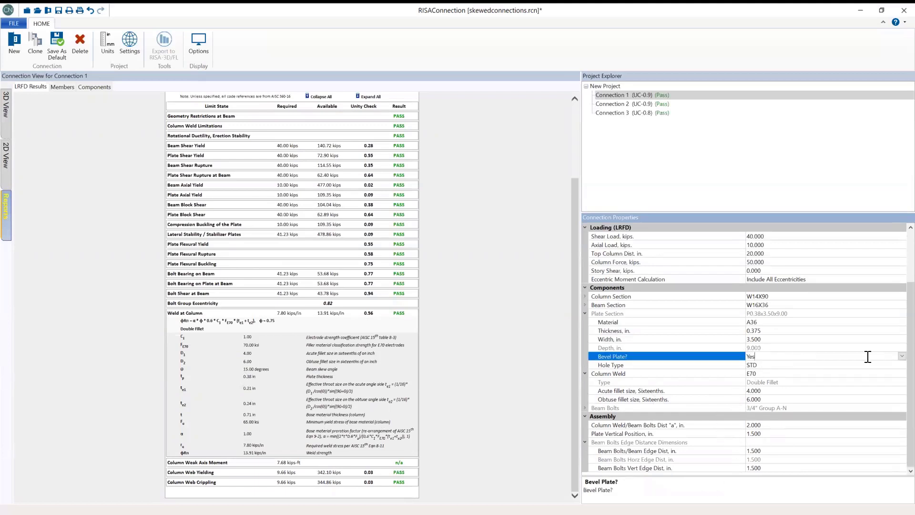
{"action": "left_click", "coordinate": [902, 356]}
{"action": "left_click", "coordinate": [822, 364]}
Collapse the Weld at Column details and expand the Column Web Yielding and Column Web Crippling calculations to examine them.
{"action": "left_click", "coordinate": [260, 316]}
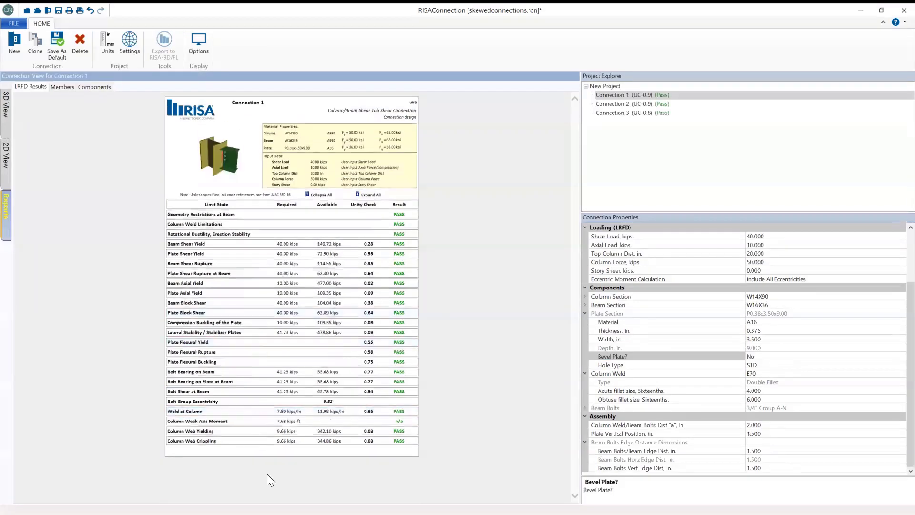
{"action": "left_click", "coordinate": [260, 431]}
{"action": "scroll", "coordinate": [248, 483], "scroll_direction": "down", "scroll_amount": 2}
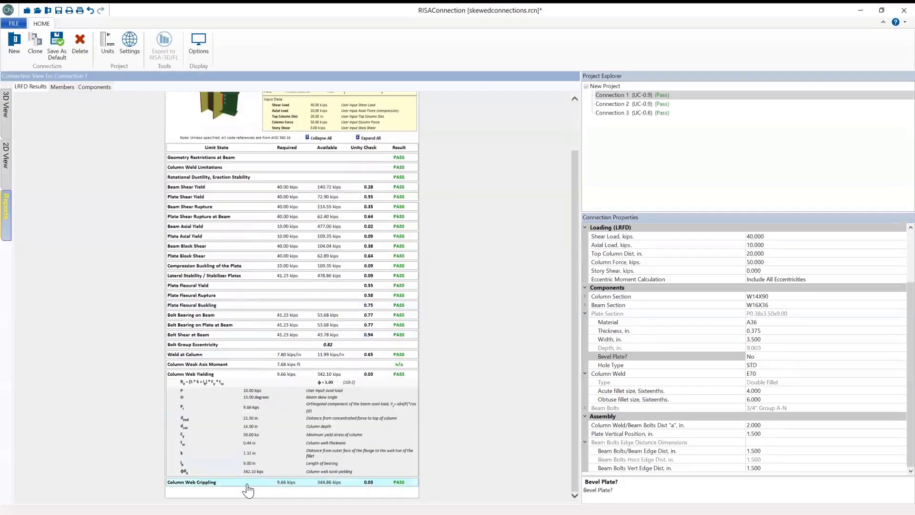
{"action": "left_click", "coordinate": [243, 482]}
{"action": "scroll", "coordinate": [282, 408], "scroll_direction": "down", "scroll_amount": 2}
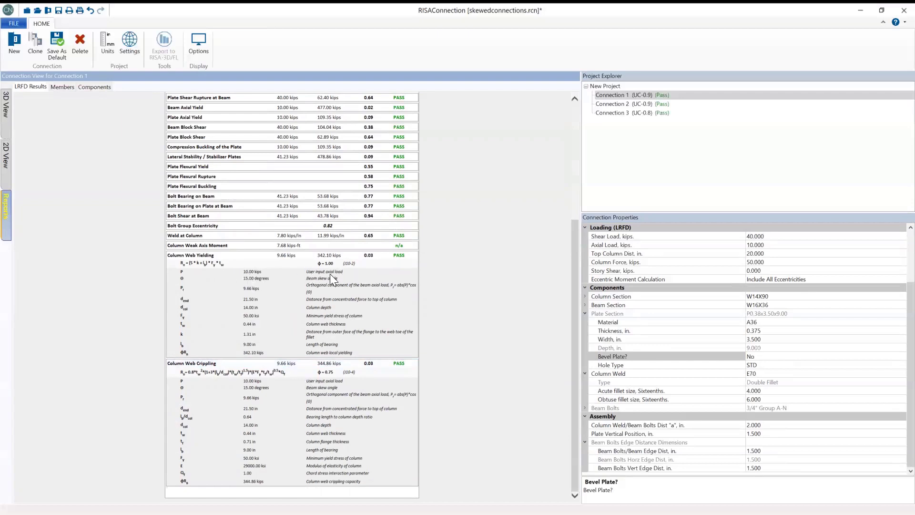
Set the beam skew angle of Connection 1 to 45 degrees.
{"action": "left_click", "coordinate": [780, 353]}
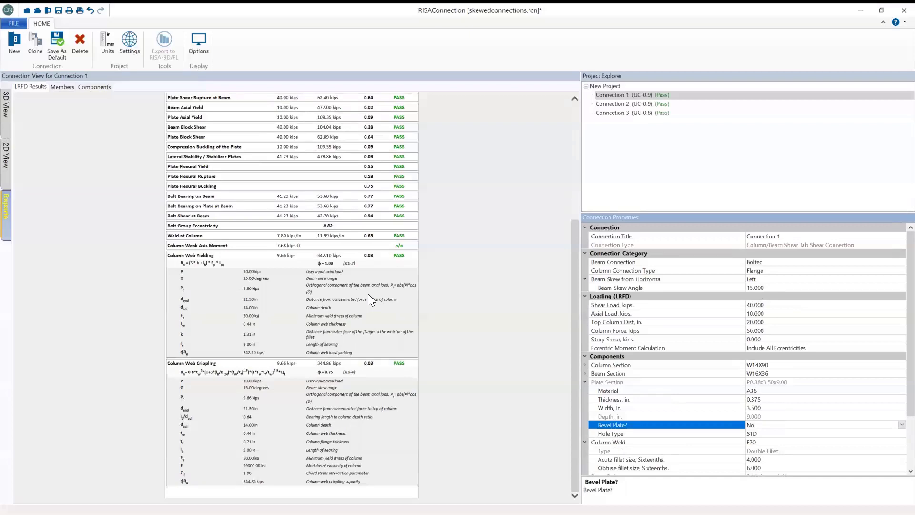
{"action": "left_click", "coordinate": [792, 288]}
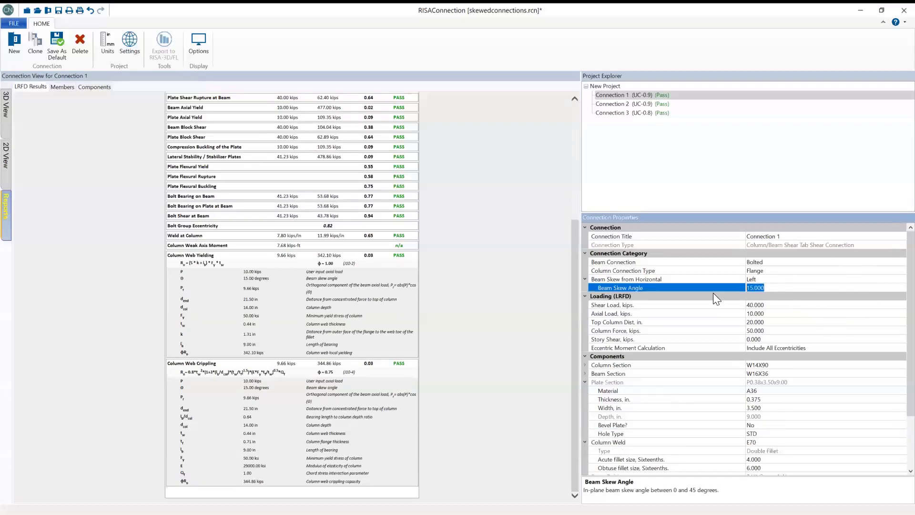
{"action": "type", "text": "55"}
{"action": "key", "text": "Return"}
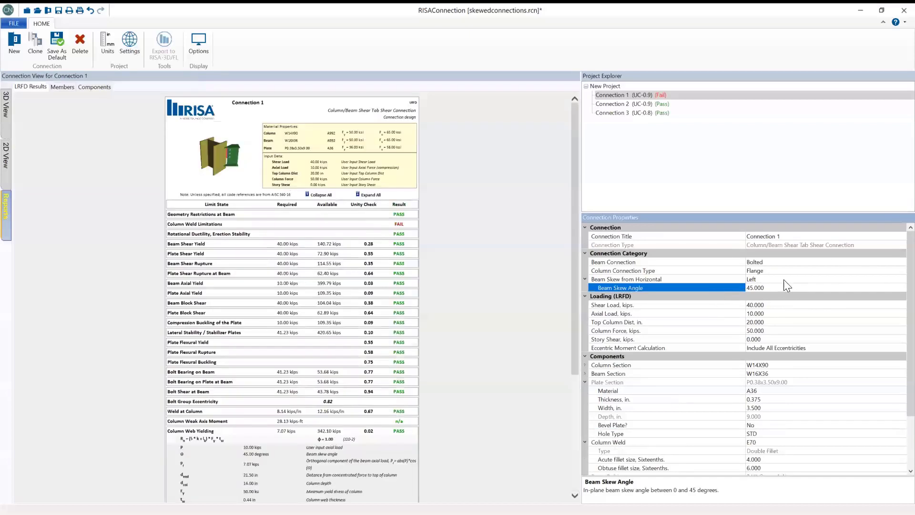
{"action": "left_click", "coordinate": [723, 290]}
Switch to Connection 2, select its girder in the 3D model, and set the axial load to 10 kips.
{"action": "left_click", "coordinate": [669, 105]}
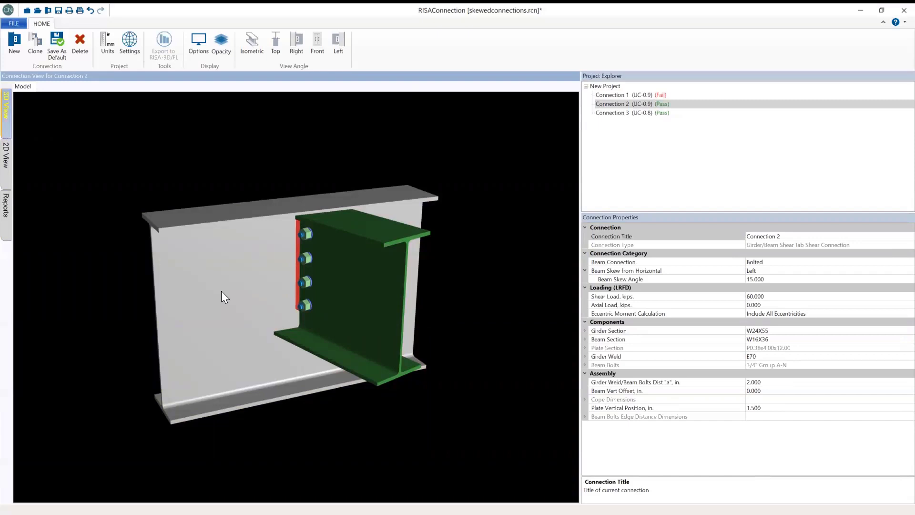
{"action": "left_click", "coordinate": [242, 303]}
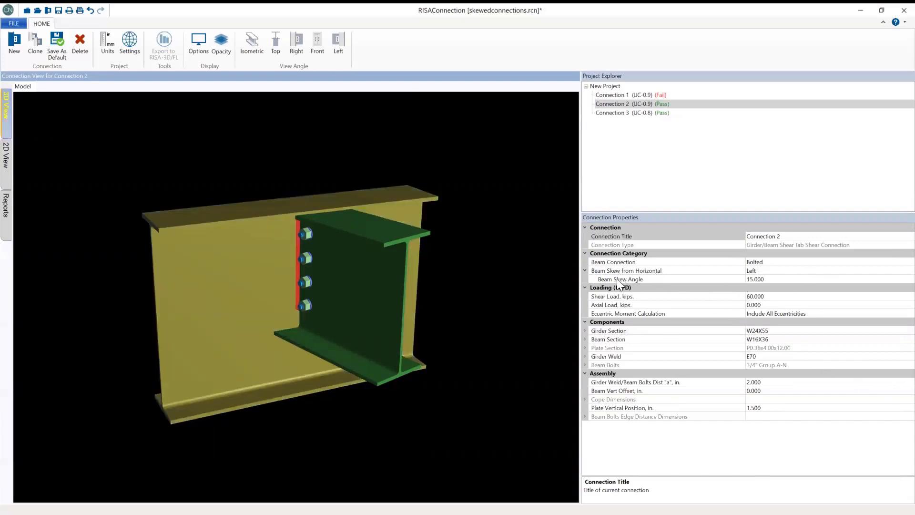
{"action": "left_click", "coordinate": [776, 304]}
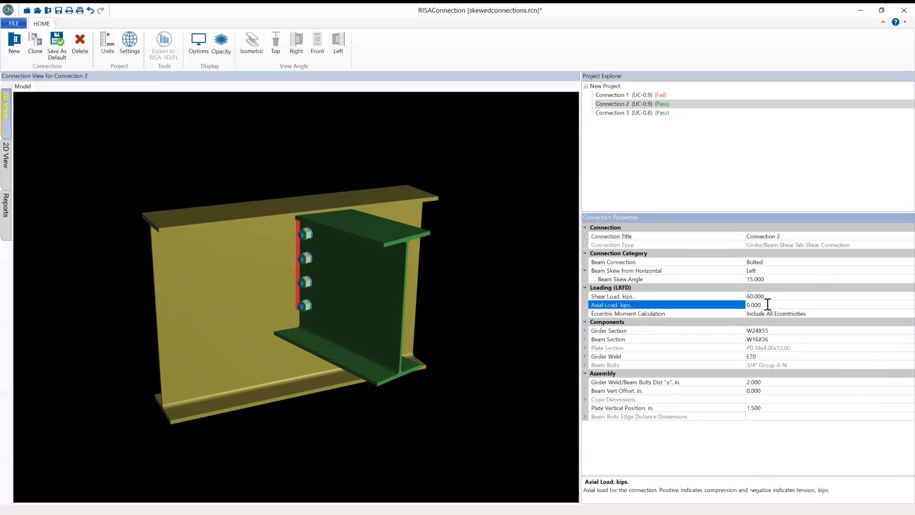
{"action": "type", "text": "10"}
{"action": "key", "text": "Return"}
Examine Connection 2's girder welds in the 2D top view and their acute and obtuse fillet sizes, and return to the 3D model.
{"action": "left_click", "coordinate": [4, 174]}
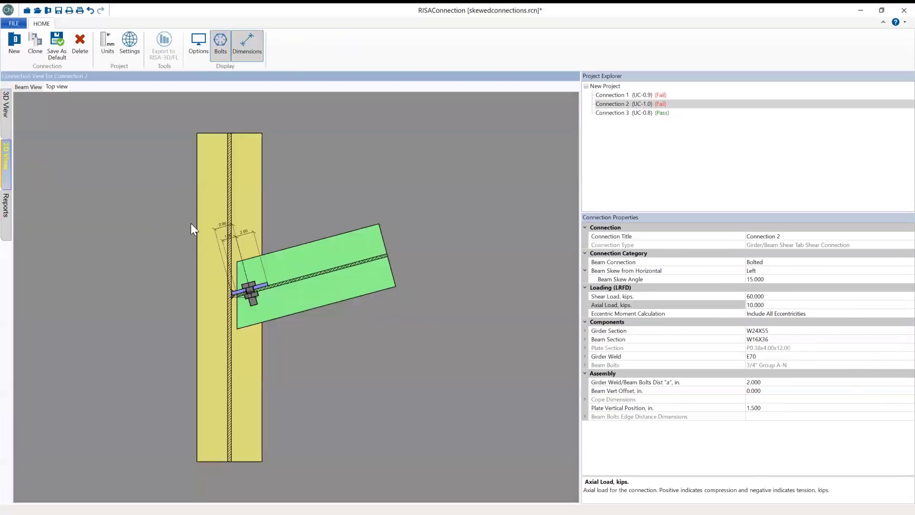
{"action": "scroll", "coordinate": [234, 286], "scroll_direction": "up", "scroll_amount": 6}
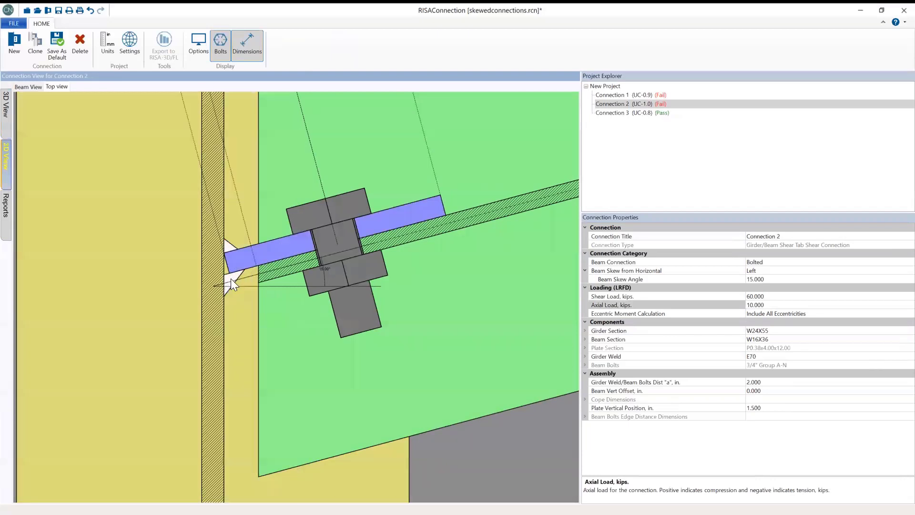
{"action": "left_click", "coordinate": [231, 279]}
{"action": "left_click", "coordinate": [585, 356]}
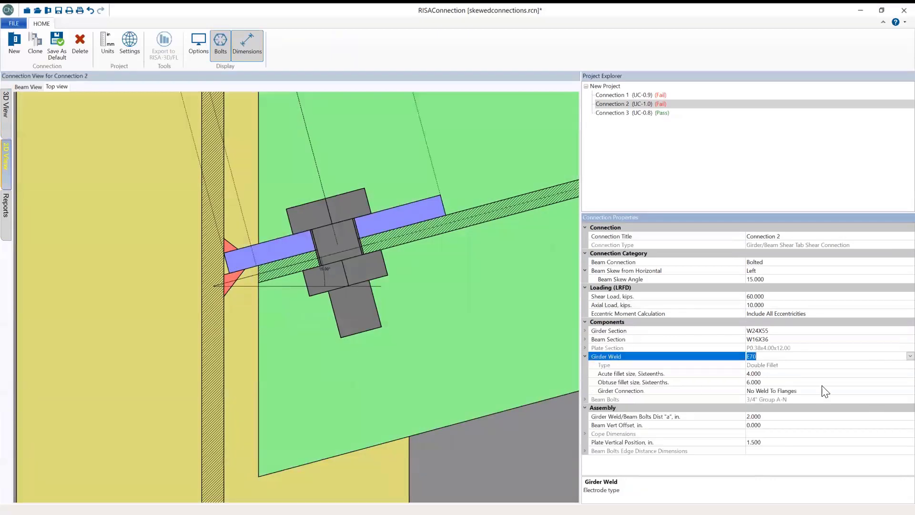
{"action": "left_click", "coordinate": [786, 382]}
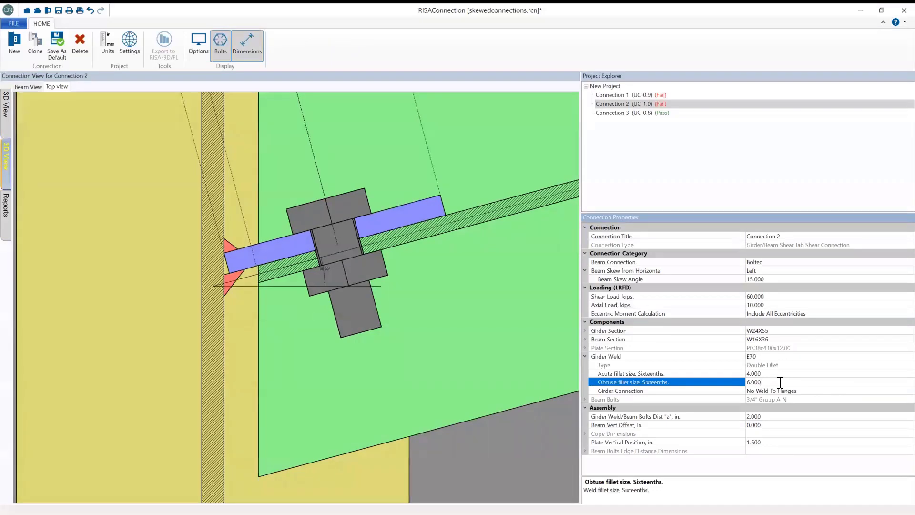
{"action": "left_click", "coordinate": [104, 246]}
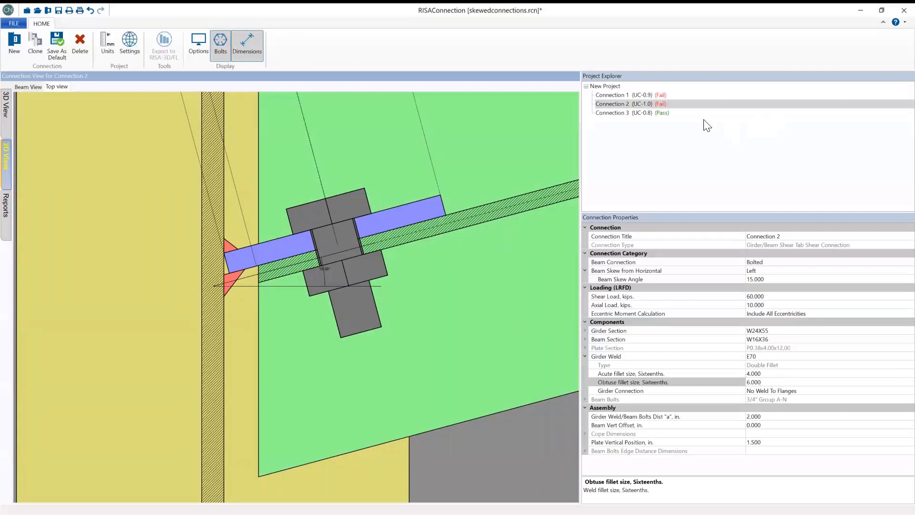
{"action": "left_click", "coordinate": [6, 133]}
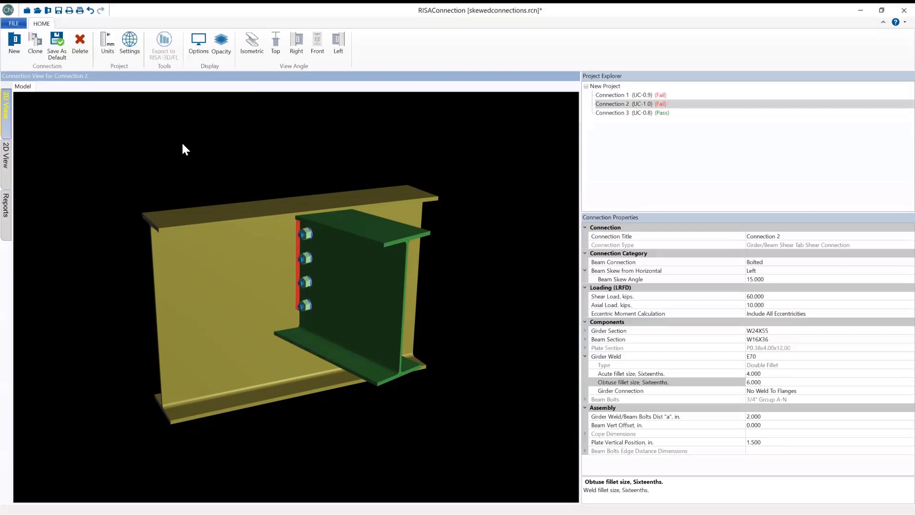
Set up a group report containing Connection 1 instead of Connection 2, with all 2D views included.
{"action": "left_click", "coordinate": [80, 11]}
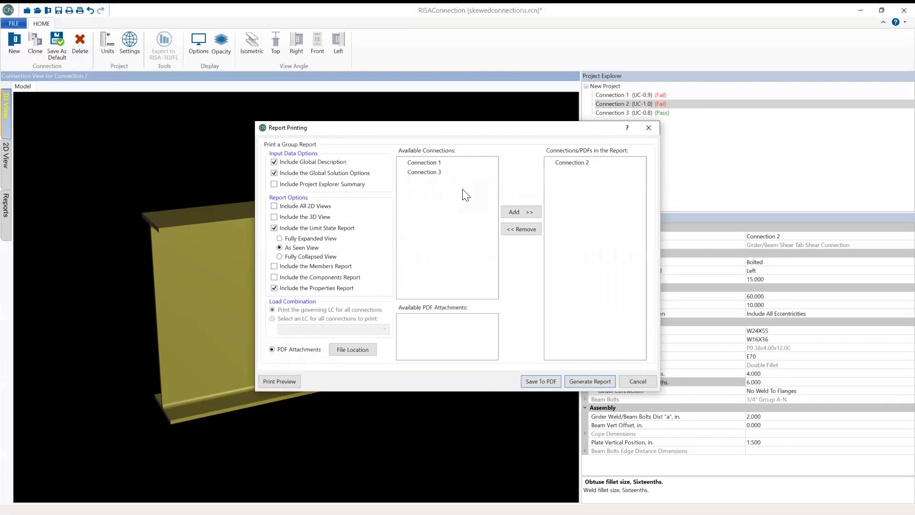
{"action": "left_click", "coordinate": [588, 166]}
{"action": "left_click", "coordinate": [523, 229]}
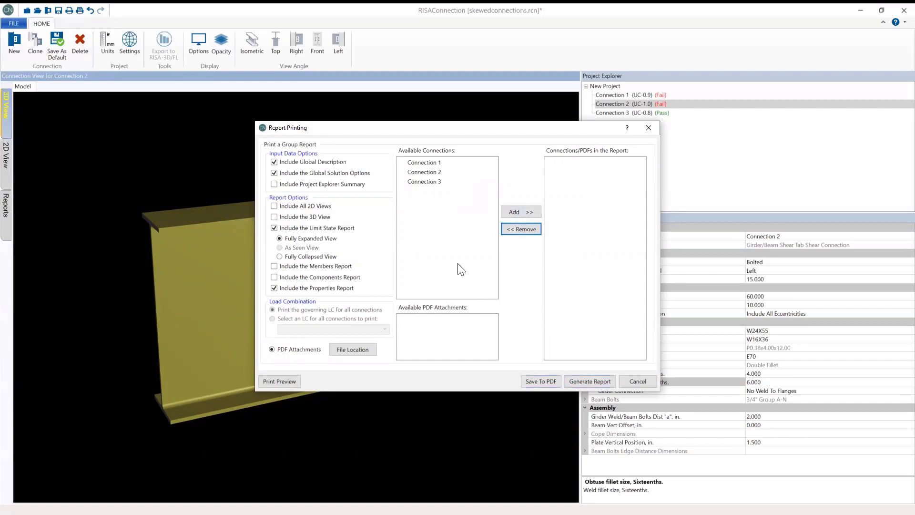
{"action": "left_click", "coordinate": [423, 162]}
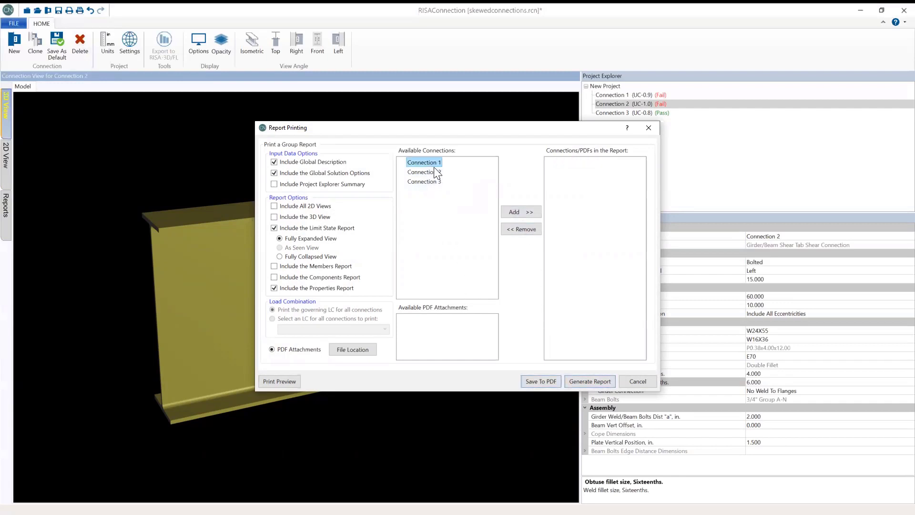
{"action": "left_click", "coordinate": [519, 212]}
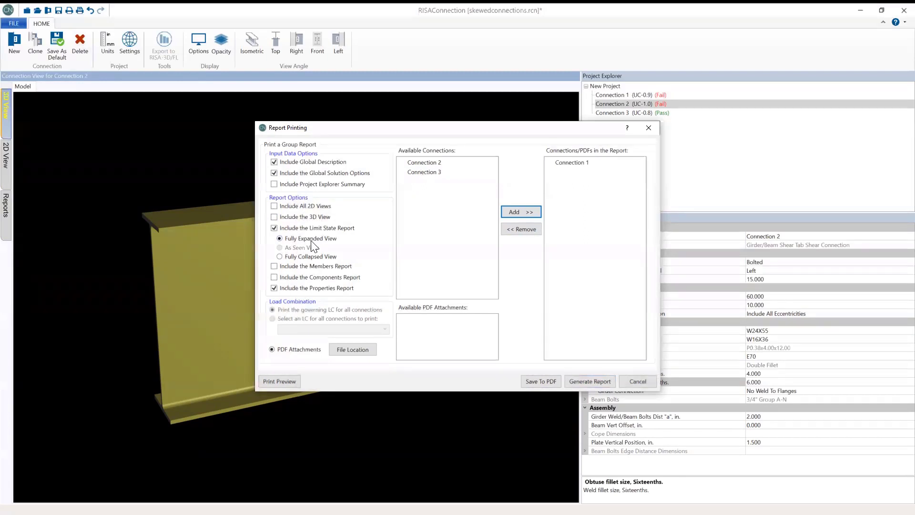
{"action": "left_click", "coordinate": [303, 205]}
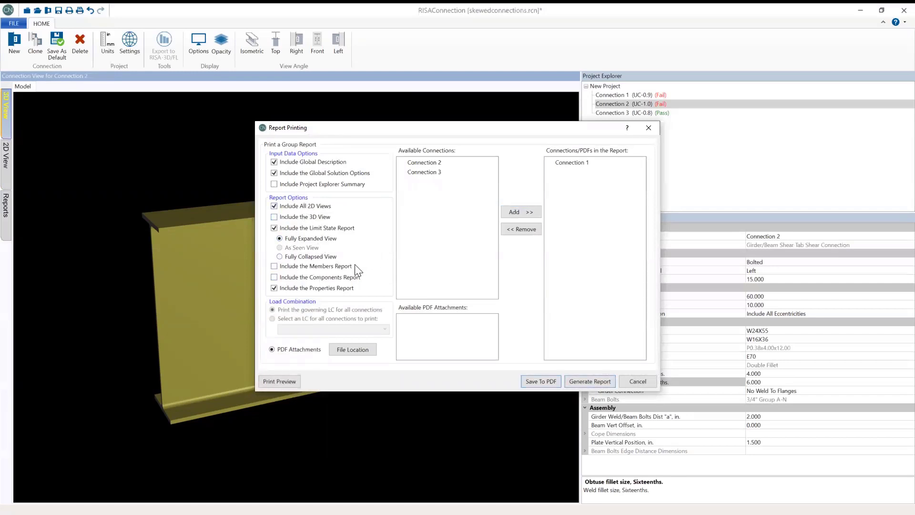
Save the report as a PDF named Skewed Shear Connection on the Desktop and close the report dialogs.
{"action": "left_click", "coordinate": [545, 381]}
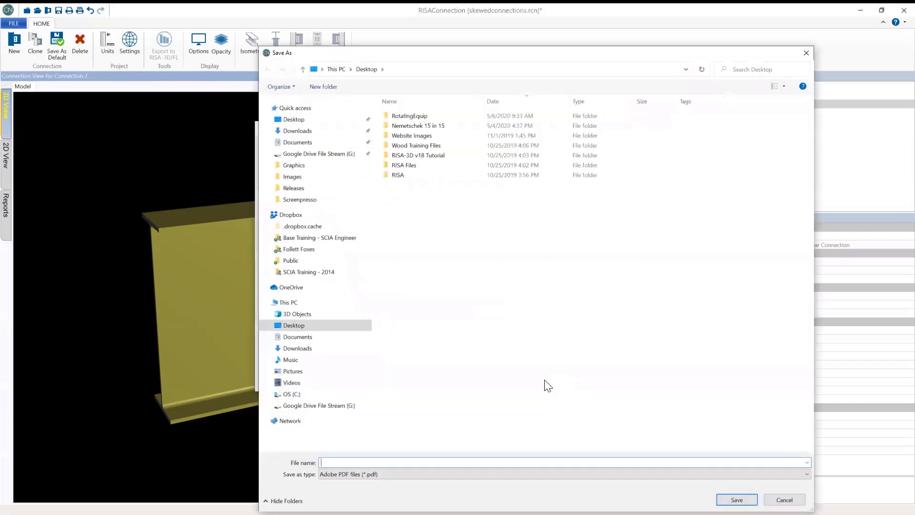
{"action": "left_click", "coordinate": [294, 119]}
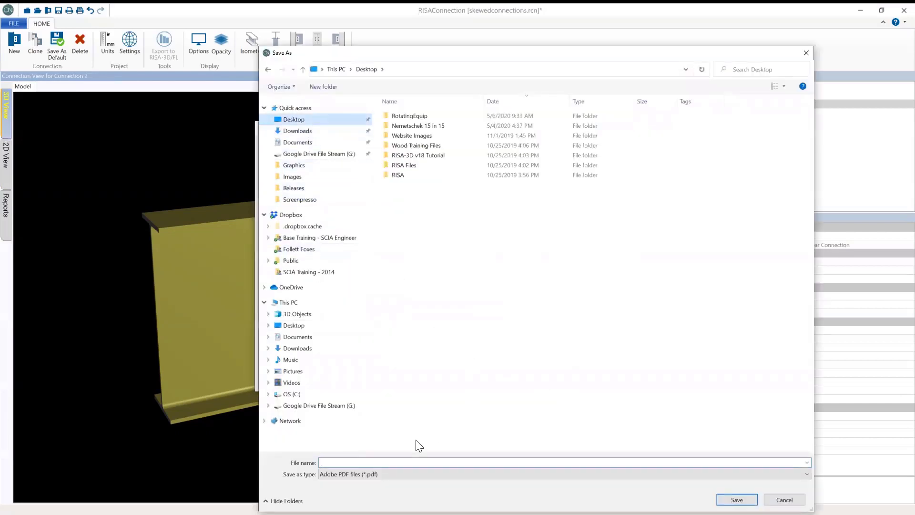
{"action": "left_click", "coordinate": [398, 461]}
{"action": "type", "text": "S"}
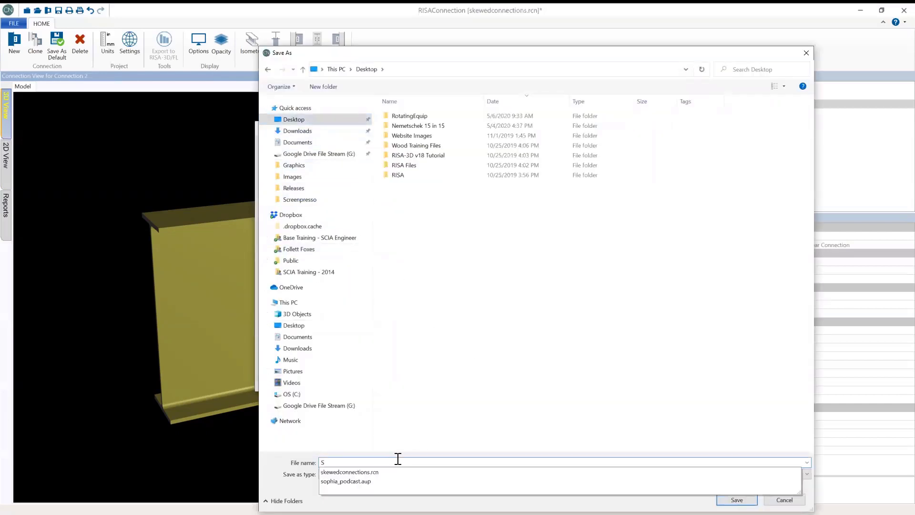
{"action": "type", "text": "kewed Shear"}
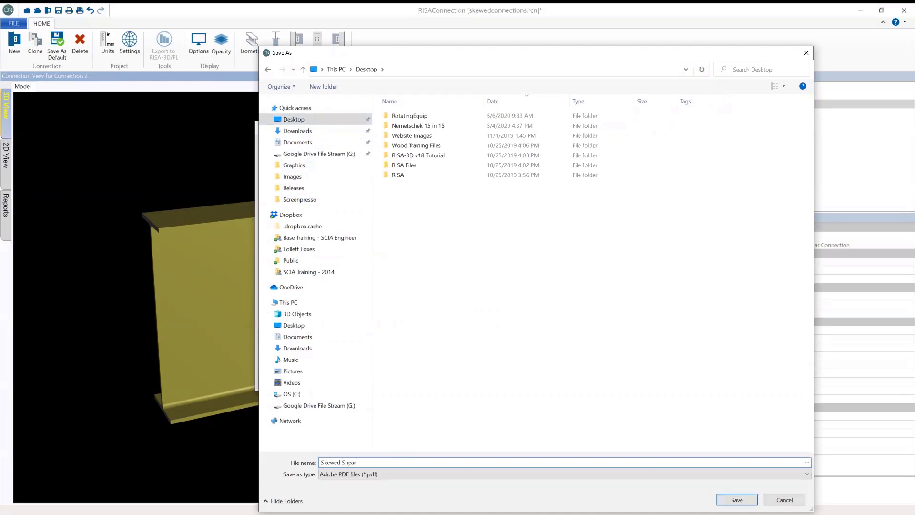
{"action": "type", "text": " Connection"}
{"action": "key", "text": "Return"}
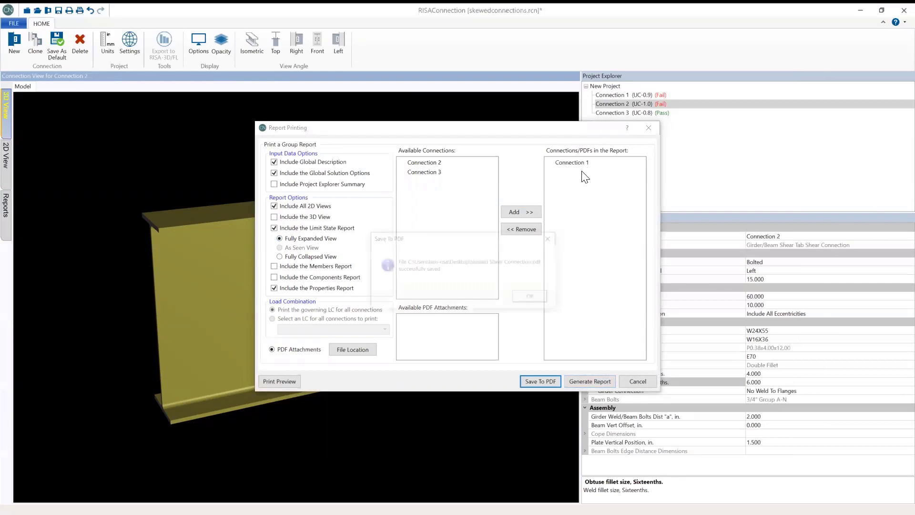
{"action": "left_click", "coordinate": [530, 299]}
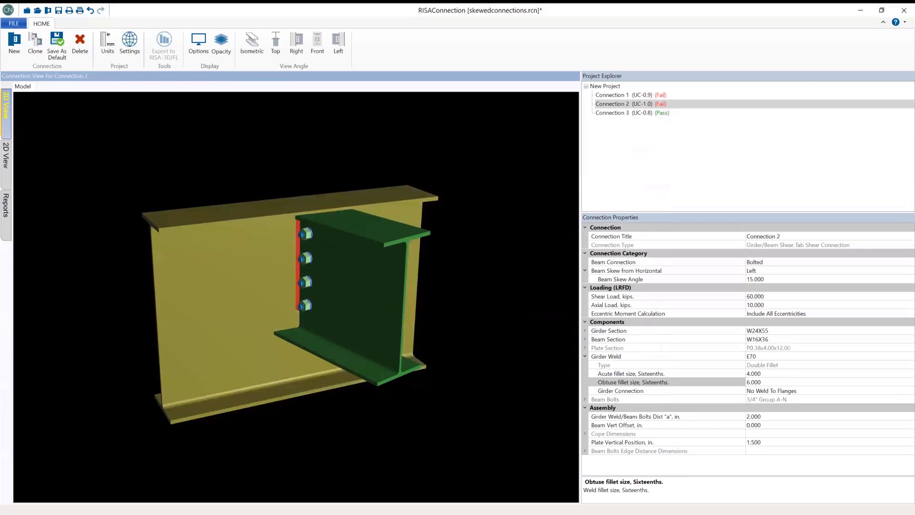
Switch to File Explorer, open the Skewed Shear Connection PDF in Revu from the Desktop, and collapse the search panel.
{"action": "key", "text": "alt+Tab"}
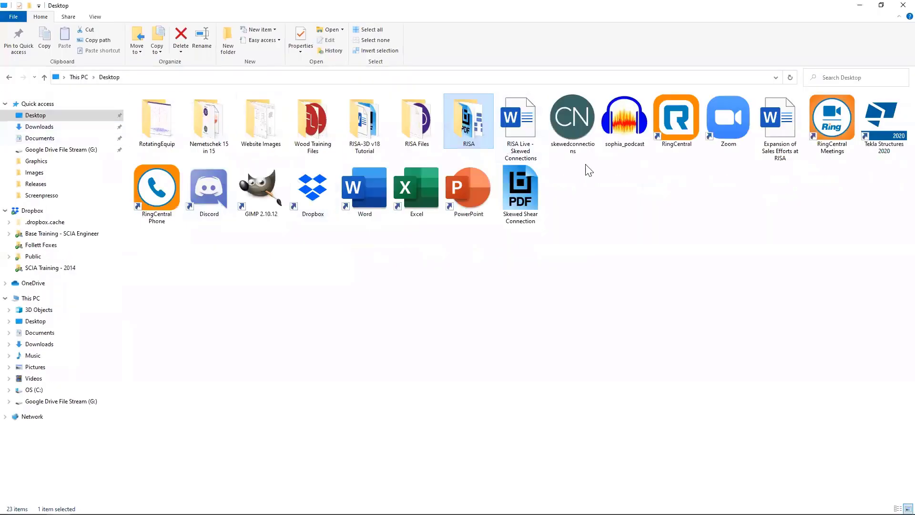
{"action": "double_click", "coordinate": [519, 178]}
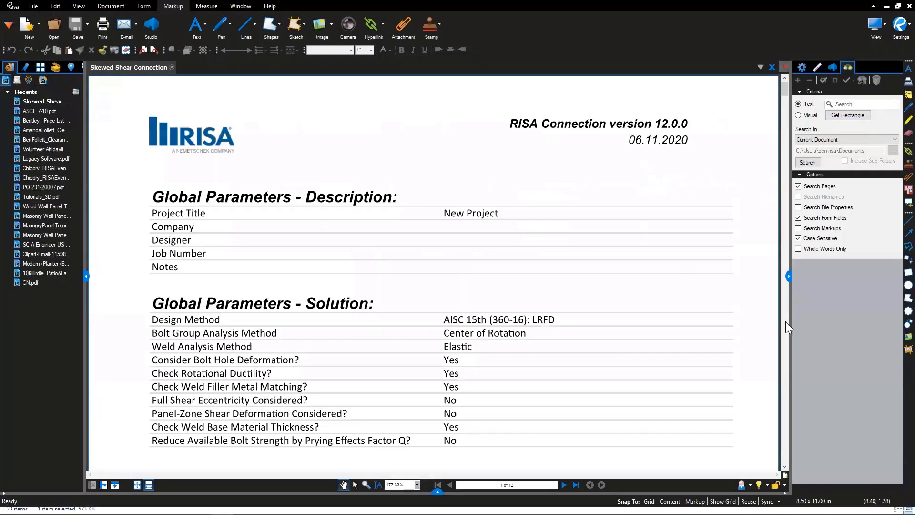
{"action": "left_click", "coordinate": [789, 275]}
Review the report's global description and solution parameters and the dimensioned 2D beam view of Connection 1.
{"action": "scroll", "coordinate": [499, 229], "scroll_direction": "down", "scroll_amount": 2}
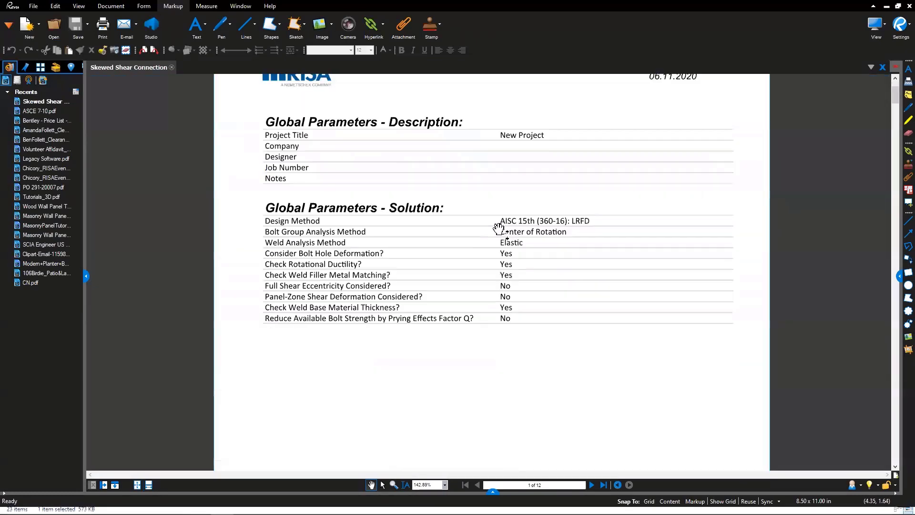
{"action": "scroll", "coordinate": [498, 229], "scroll_direction": "down", "scroll_amount": 2}
{"action": "scroll", "coordinate": [498, 229], "scroll_direction": "up", "scroll_amount": 1}
{"action": "scroll", "coordinate": [498, 228], "scroll_direction": "down", "scroll_amount": 10}
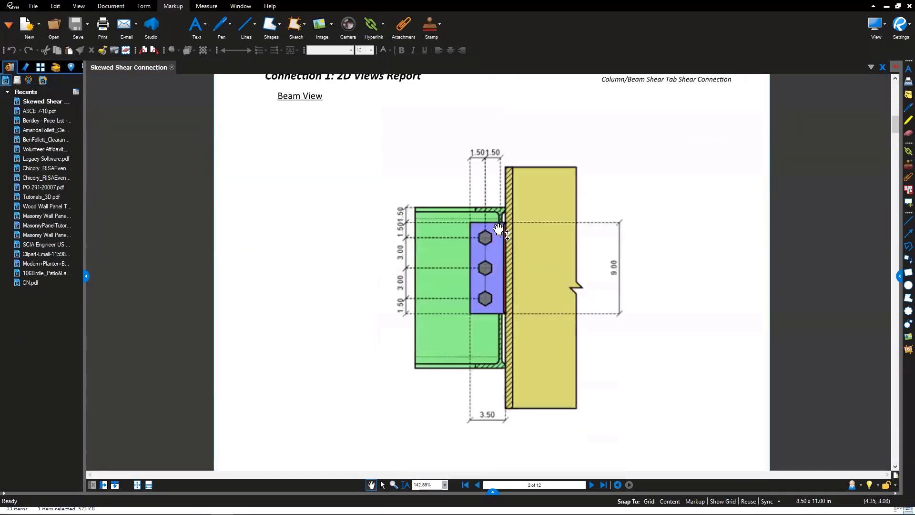
{"action": "scroll", "coordinate": [499, 229], "scroll_direction": "down", "scroll_amount": 2}
{"action": "scroll", "coordinate": [500, 229], "scroll_direction": "down", "scroll_amount": 1}
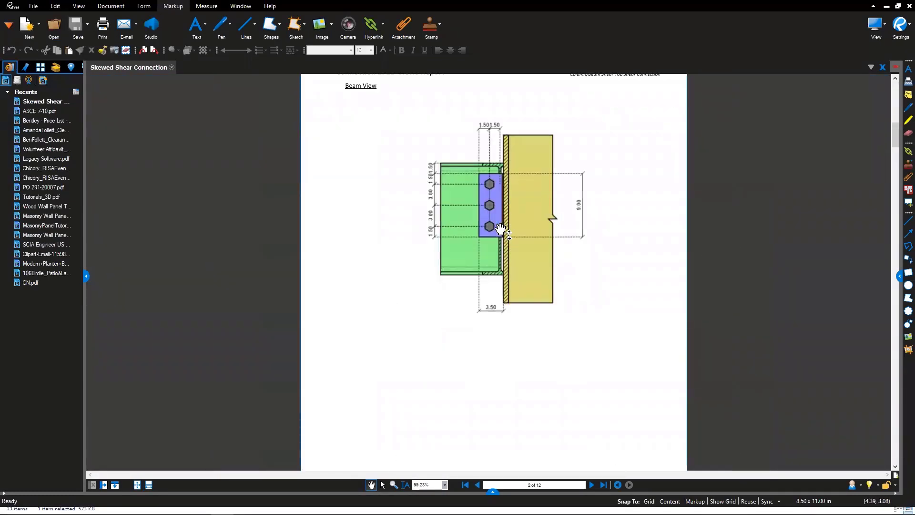
Examine the geometry restrictions and the acute and obtuse column weld limitations in Connection 1's LRFD results report.
{"action": "scroll", "coordinate": [501, 229], "scroll_direction": "down", "scroll_amount": 8}
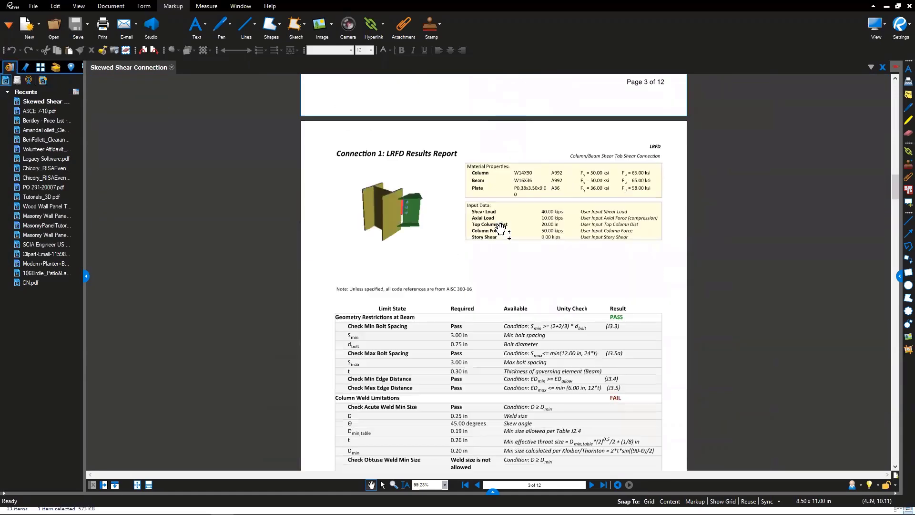
{"action": "scroll", "coordinate": [500, 228], "scroll_direction": "down", "scroll_amount": 3}
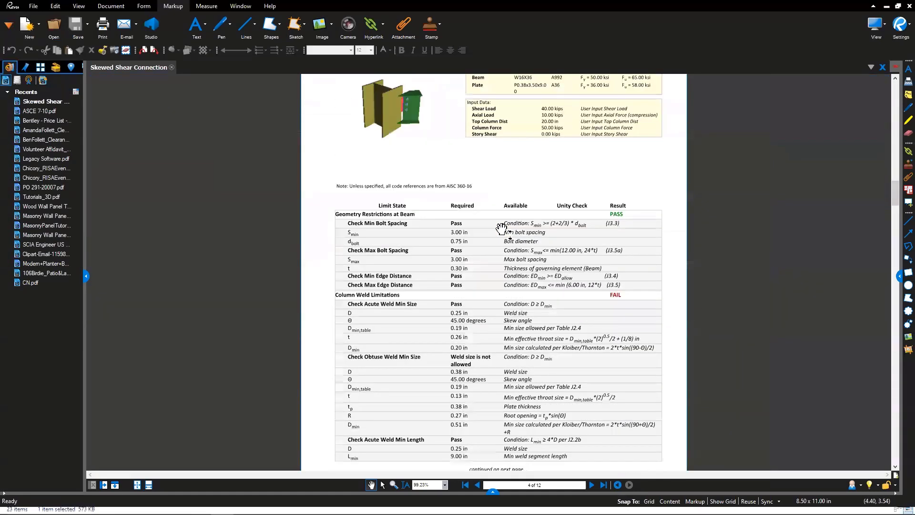
{"action": "scroll", "coordinate": [501, 229], "scroll_direction": "down", "scroll_amount": 10}
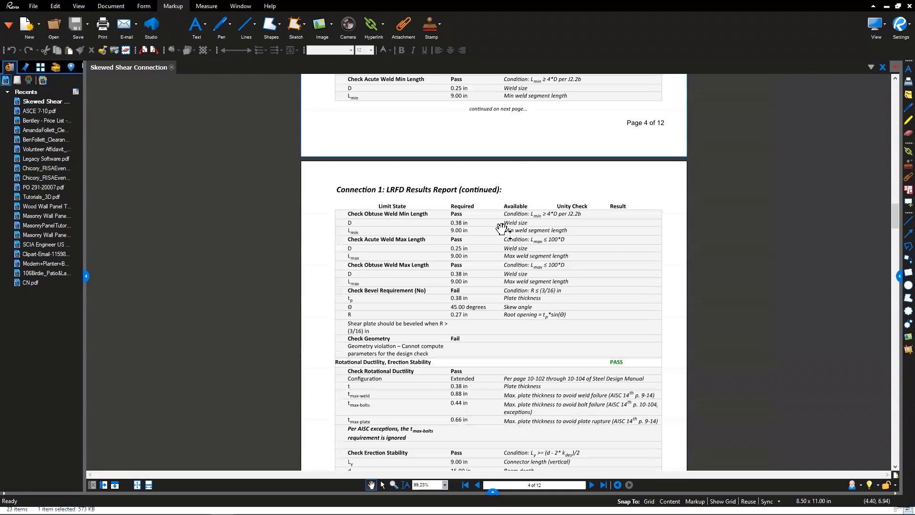
{"action": "scroll", "coordinate": [501, 229], "scroll_direction": "down", "scroll_amount": 1}
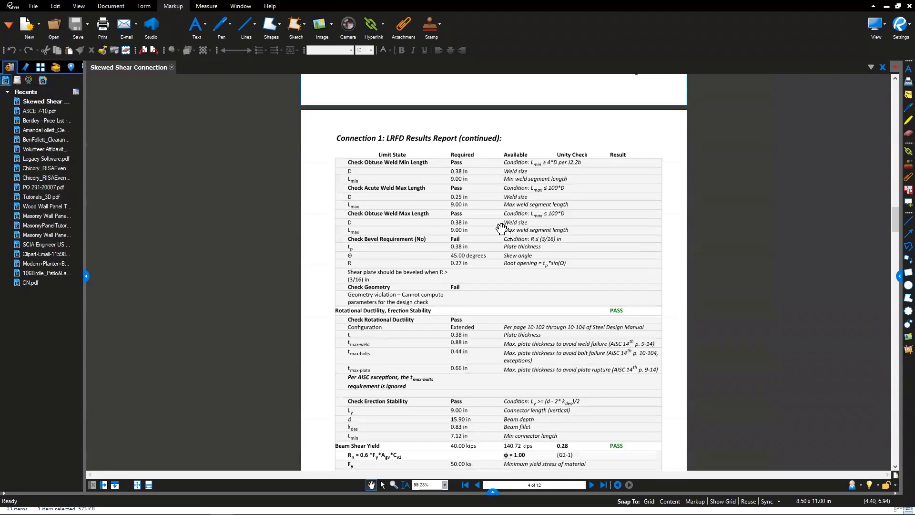
Read through the report's beam, plate and bolt strength checks up to the Weld at Column calculation on page 10.
{"action": "scroll", "coordinate": [501, 228], "scroll_direction": "down", "scroll_amount": 13}
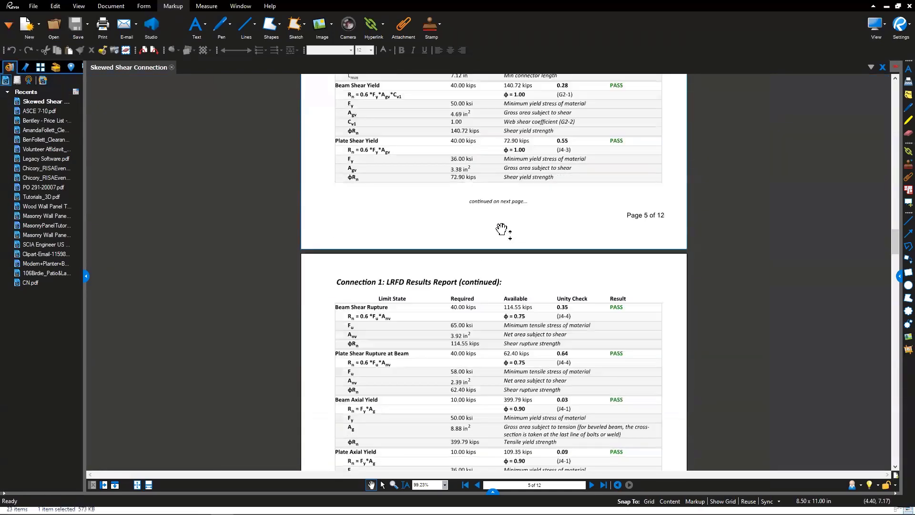
{"action": "scroll", "coordinate": [502, 229], "scroll_direction": "down", "scroll_amount": 2}
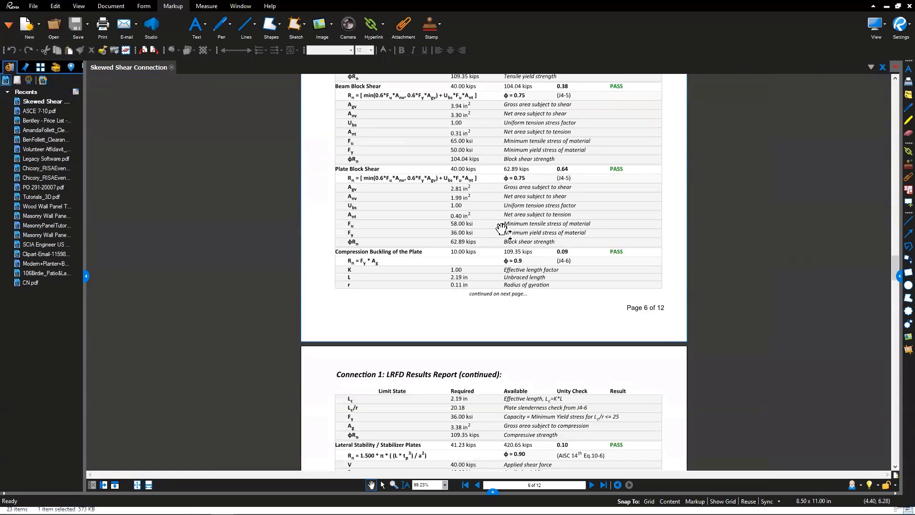
{"action": "scroll", "coordinate": [501, 229], "scroll_direction": "down", "scroll_amount": 6}
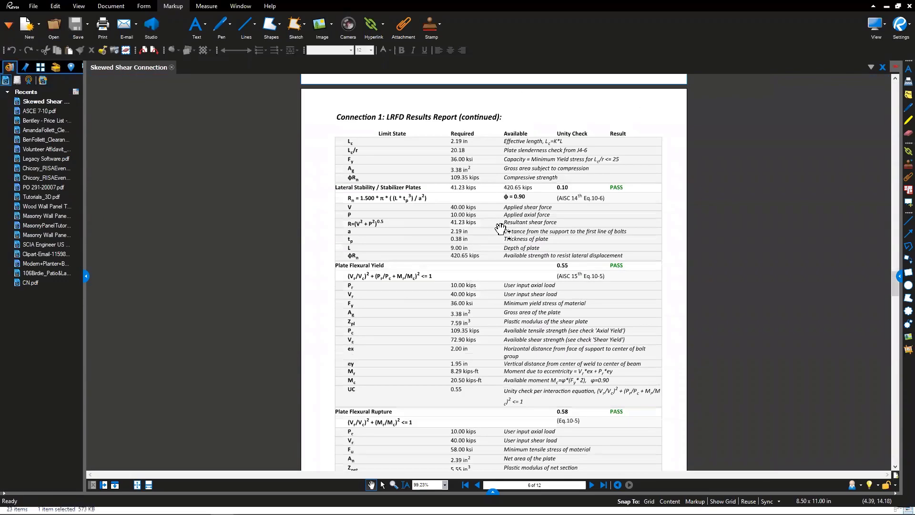
{"action": "scroll", "coordinate": [487, 225], "scroll_direction": "down", "scroll_amount": 7}
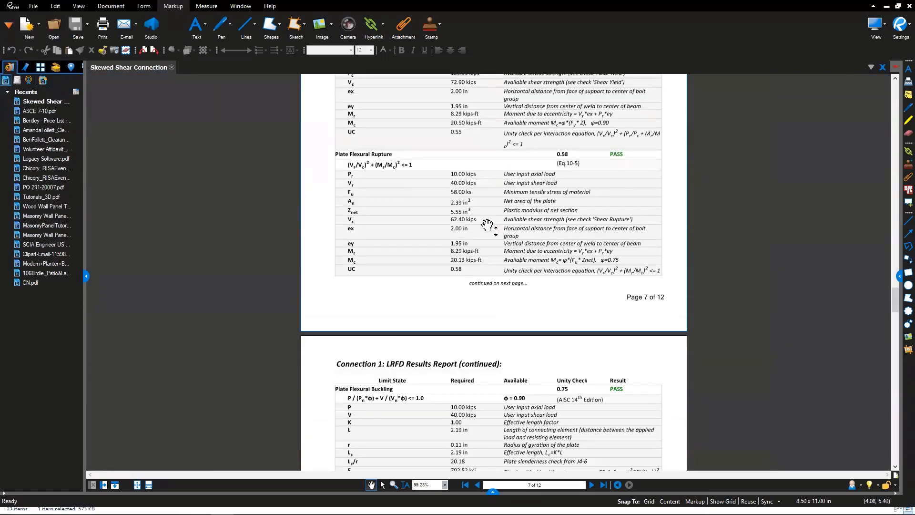
{"action": "scroll", "coordinate": [487, 225], "scroll_direction": "down", "scroll_amount": 11}
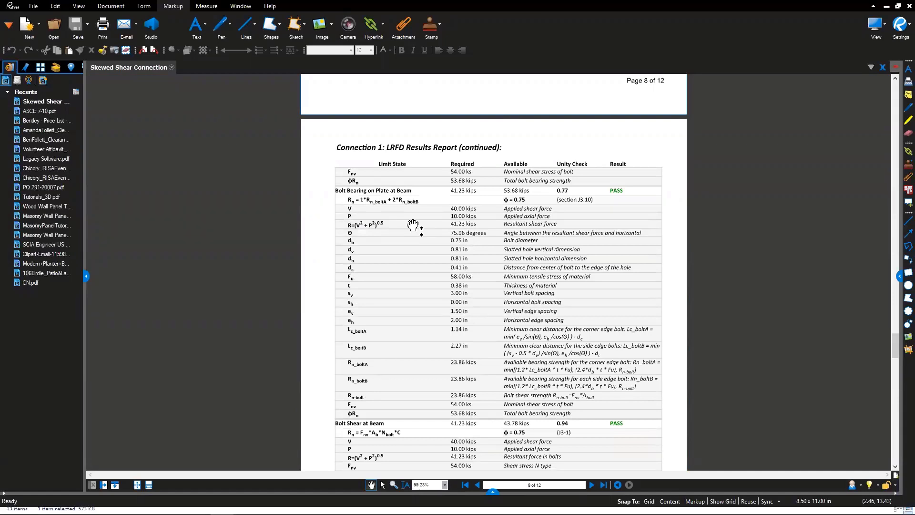
{"action": "scroll", "coordinate": [413, 226], "scroll_direction": "down", "scroll_amount": 8}
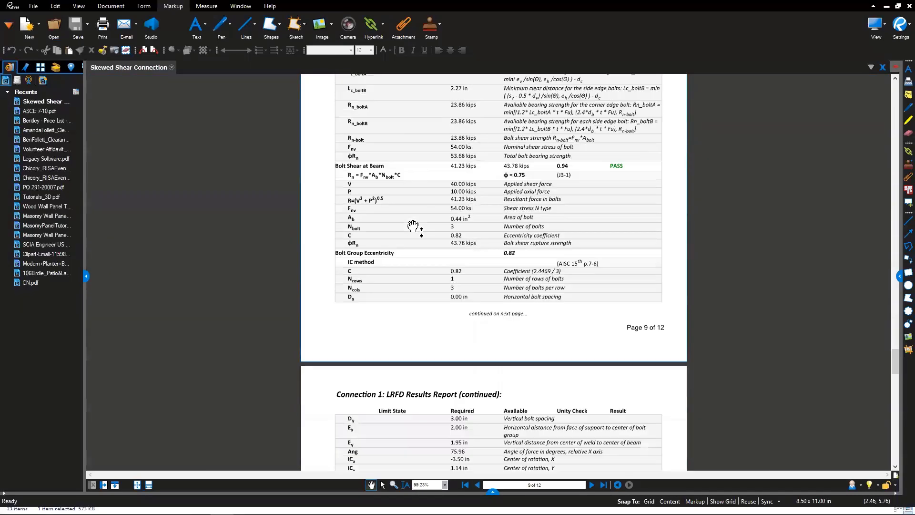
{"action": "scroll", "coordinate": [413, 226], "scroll_direction": "down", "scroll_amount": 5}
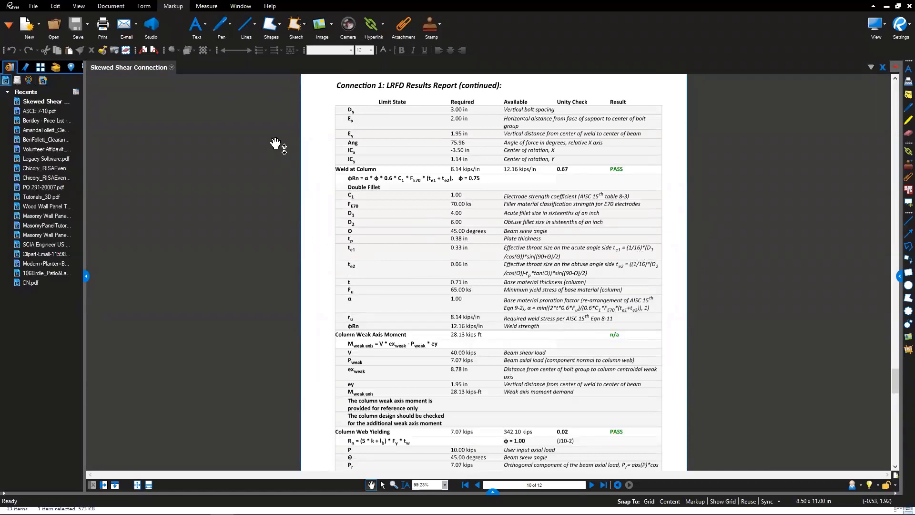
Close the PDF viewer to return to RISAConnection and display Connection 3 as an isometric 3D model.
{"action": "left_click", "coordinate": [909, 6]}
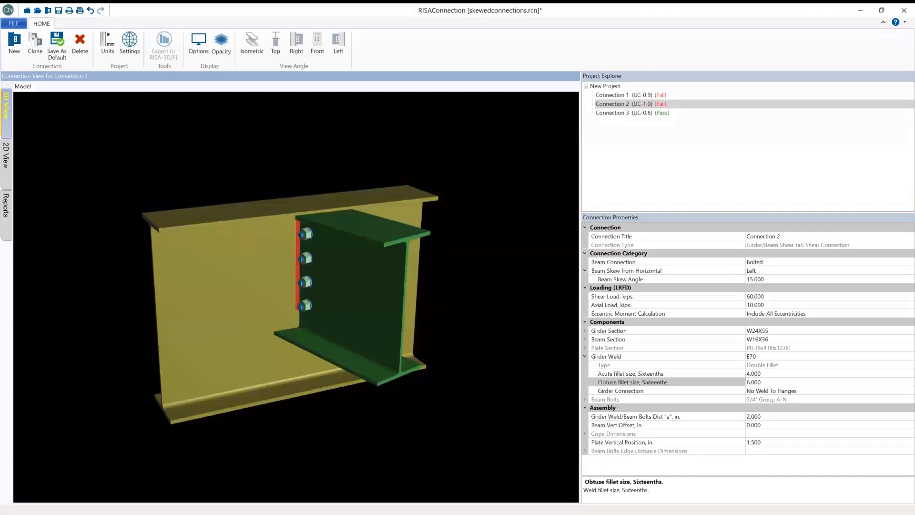
{"action": "scroll", "coordinate": [446, 210], "scroll_direction": "down", "scroll_amount": 3}
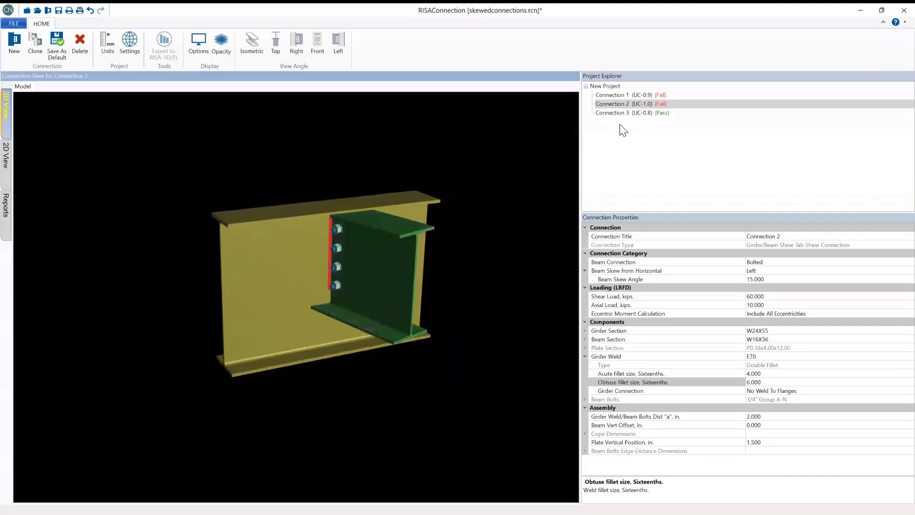
{"action": "left_click", "coordinate": [630, 112]}
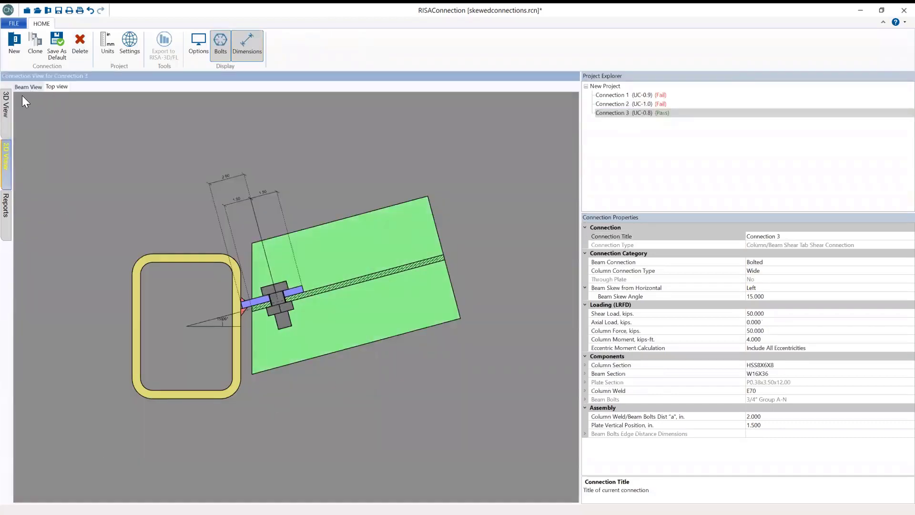
{"action": "left_click", "coordinate": [6, 104]}
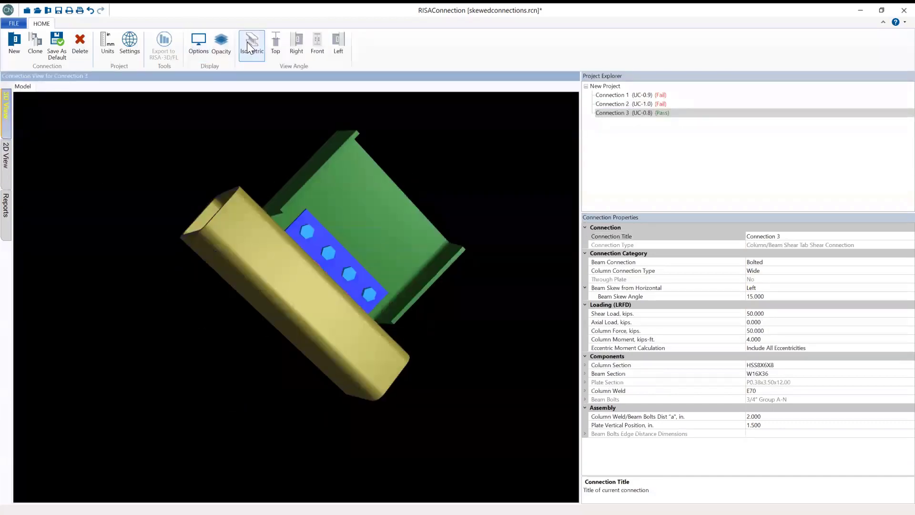
{"action": "left_click", "coordinate": [249, 44]}
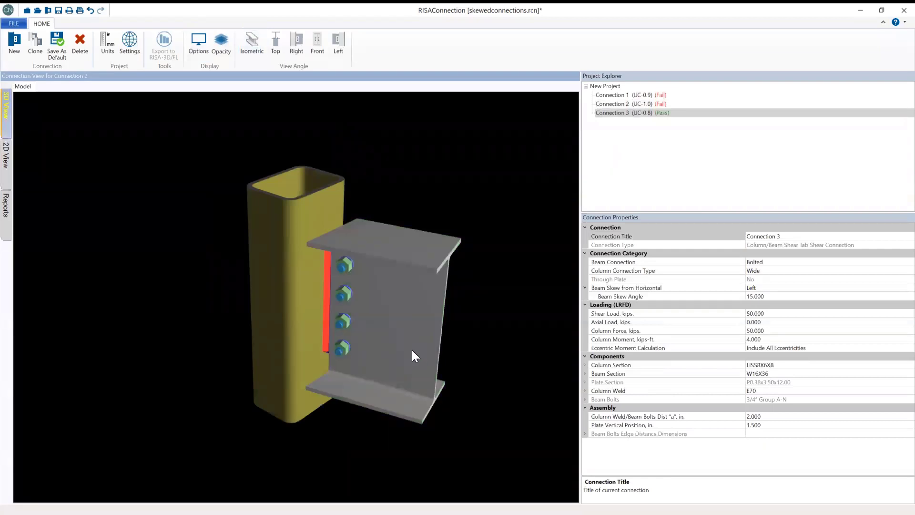